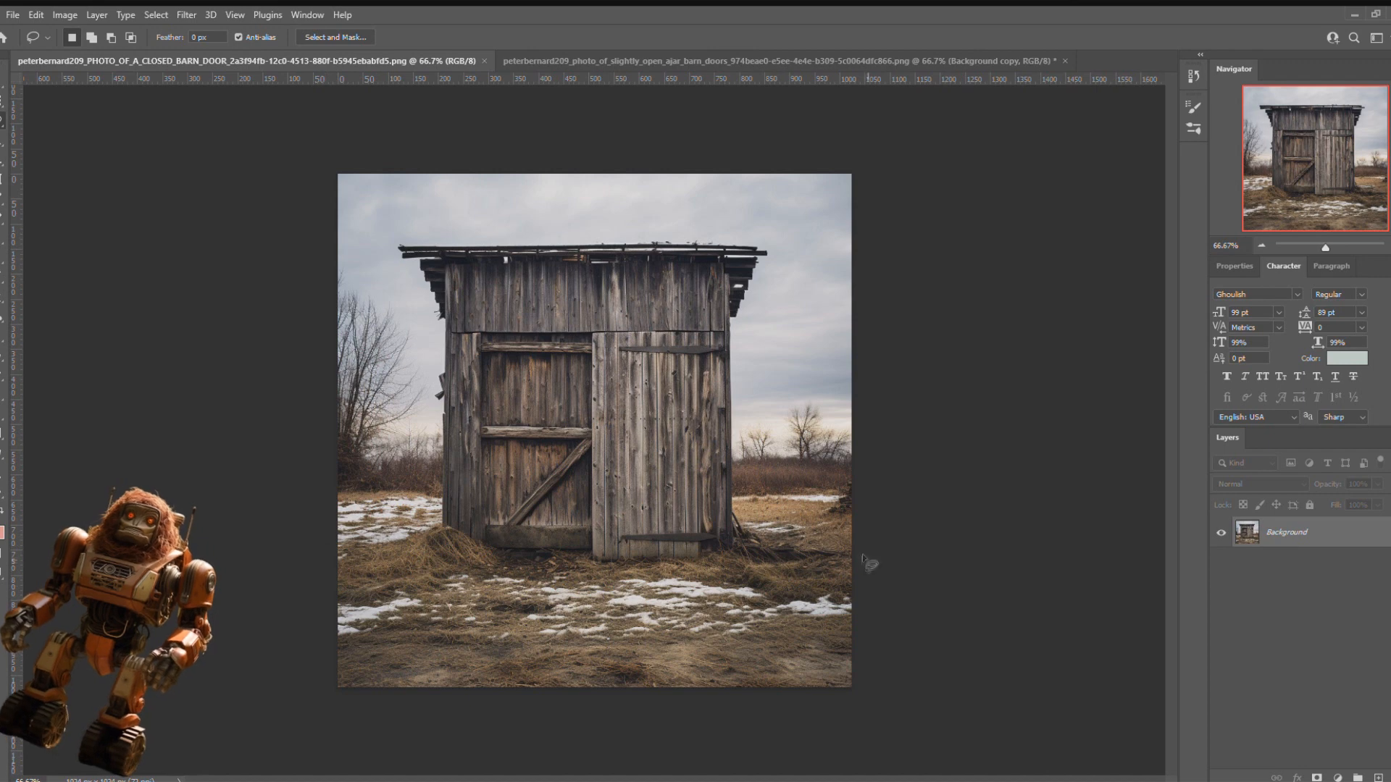
# Lasso and copy the snowy grass ground below the shed in the closed barn door photo, and switch to the open barn doors image.
pyautogui.moveTo(852, 563)
pyautogui.mouseDown()
pyautogui.moveTo(889, 721)
pyautogui.moveTo(255, 728)
pyautogui.mouseUp()
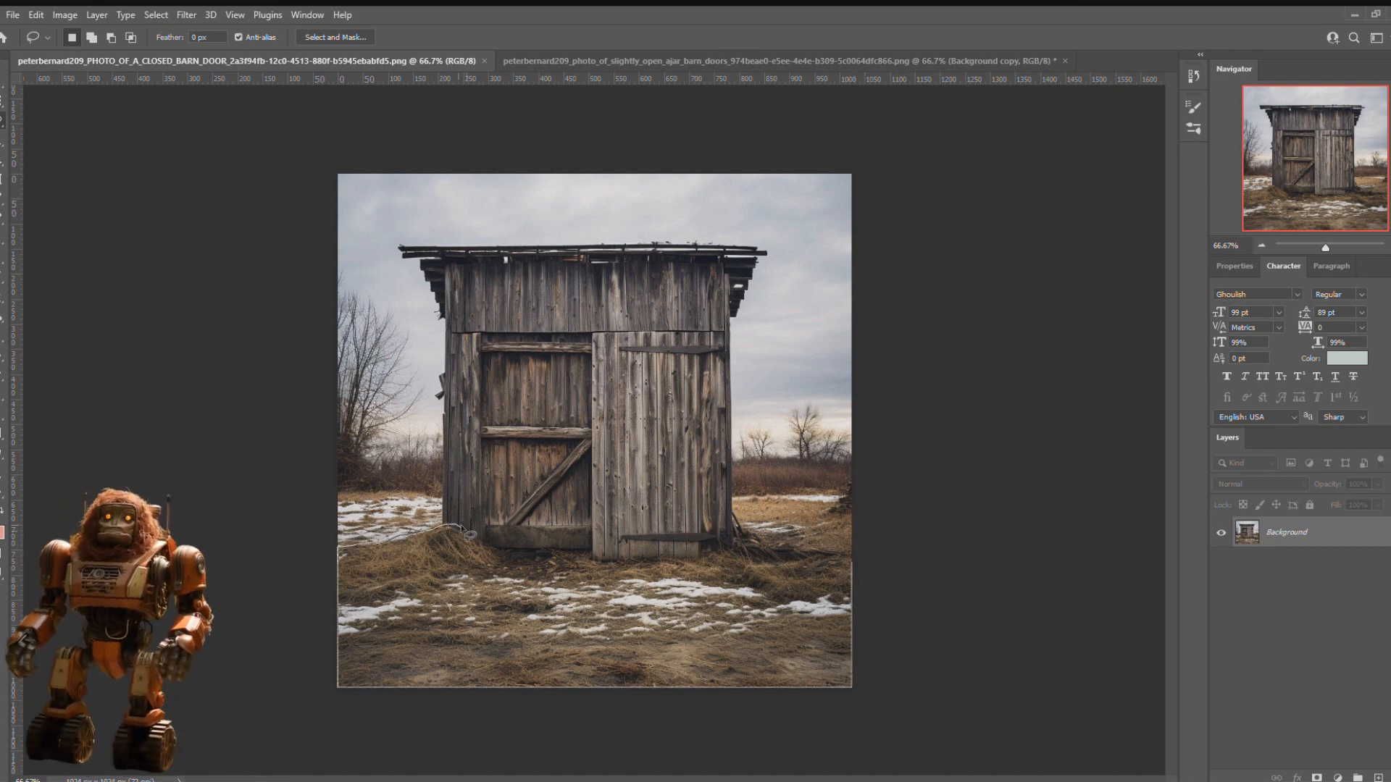
pyautogui.moveTo(504, 552); pyautogui.dragTo(500, 549)
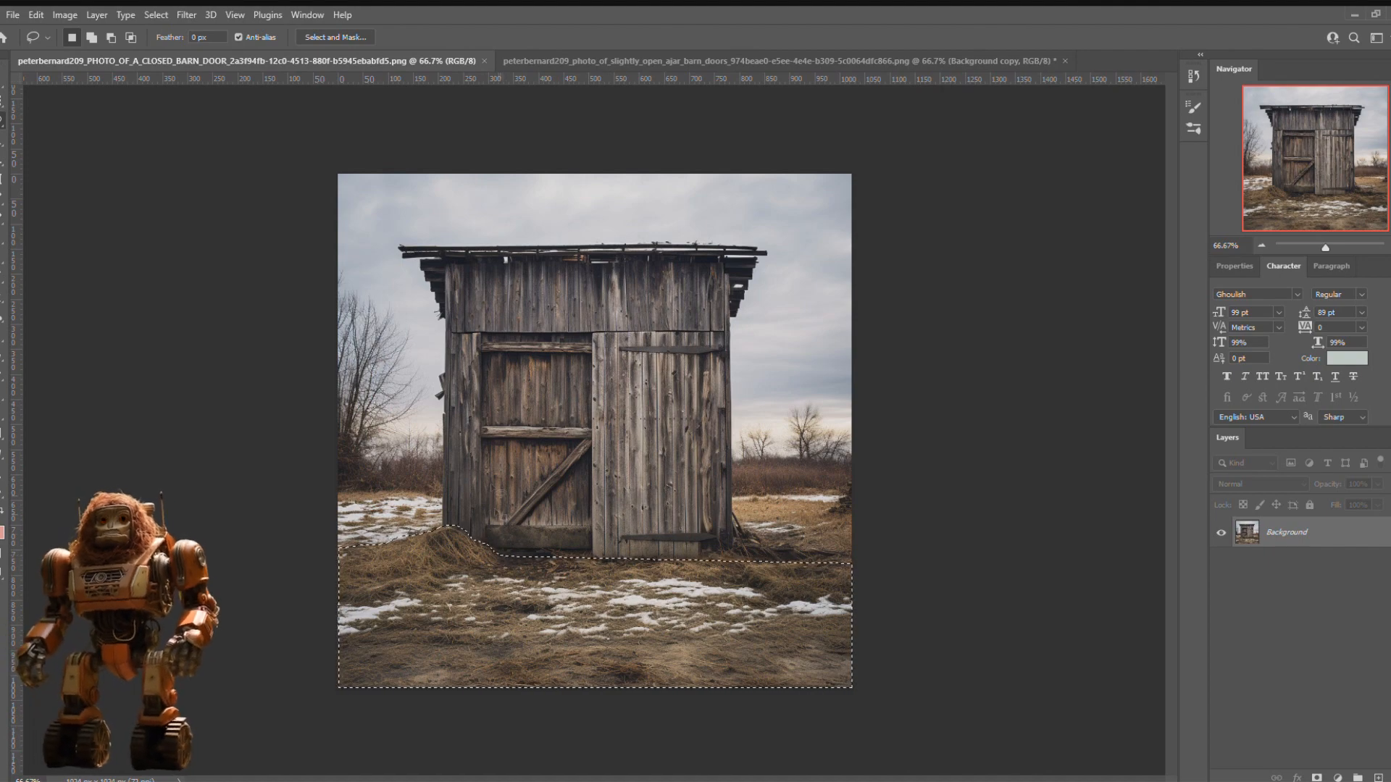
pyautogui.click(554, 62)
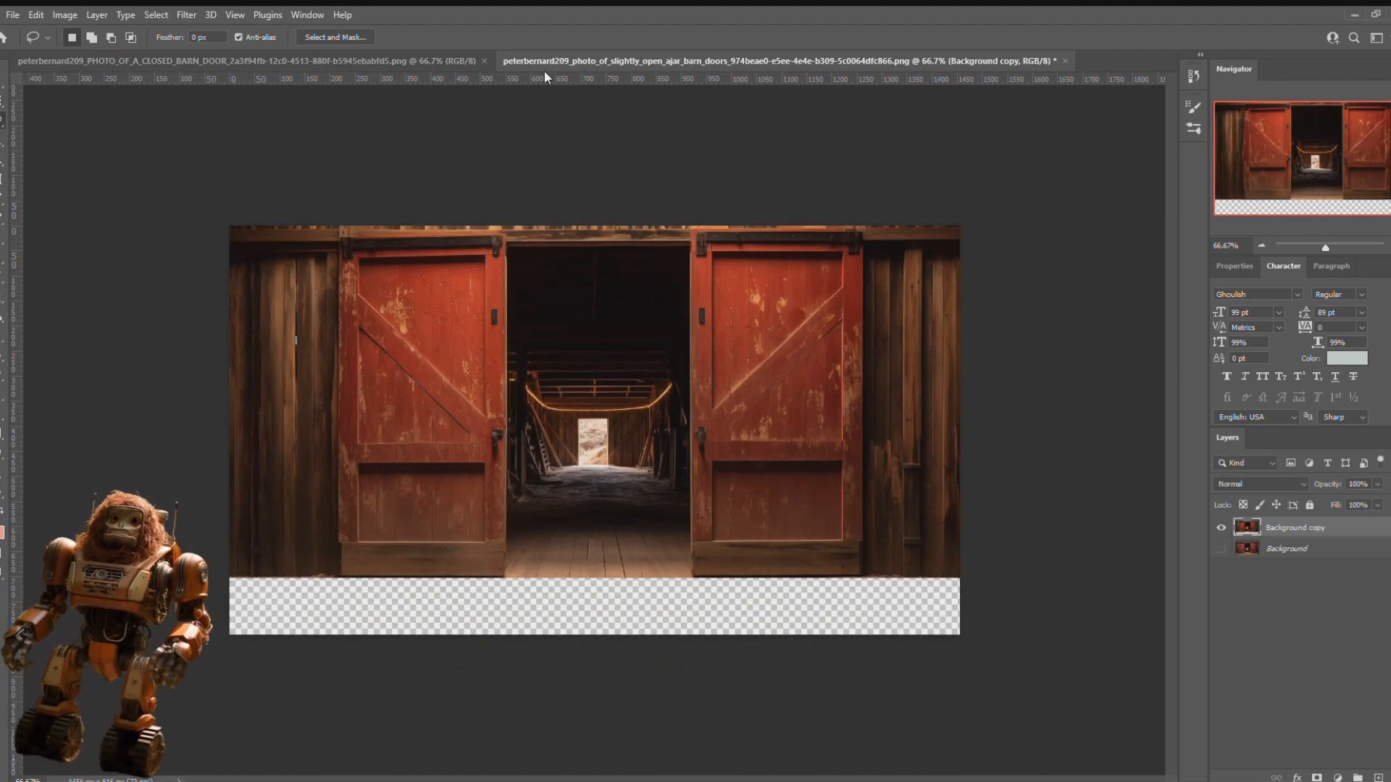
# Paste the ground as a layer, scale it to 146.54%, and place it across the bottom so it covers the transparent strip.
pyautogui.hotkey('ctrl', 'v')
pyautogui.hotkey('ctrl', 't')
pyautogui.moveTo(496, 423); pyautogui.dragTo(390, 604)
pyautogui.moveTo(742, 691); pyautogui.dragTo(960, 726)
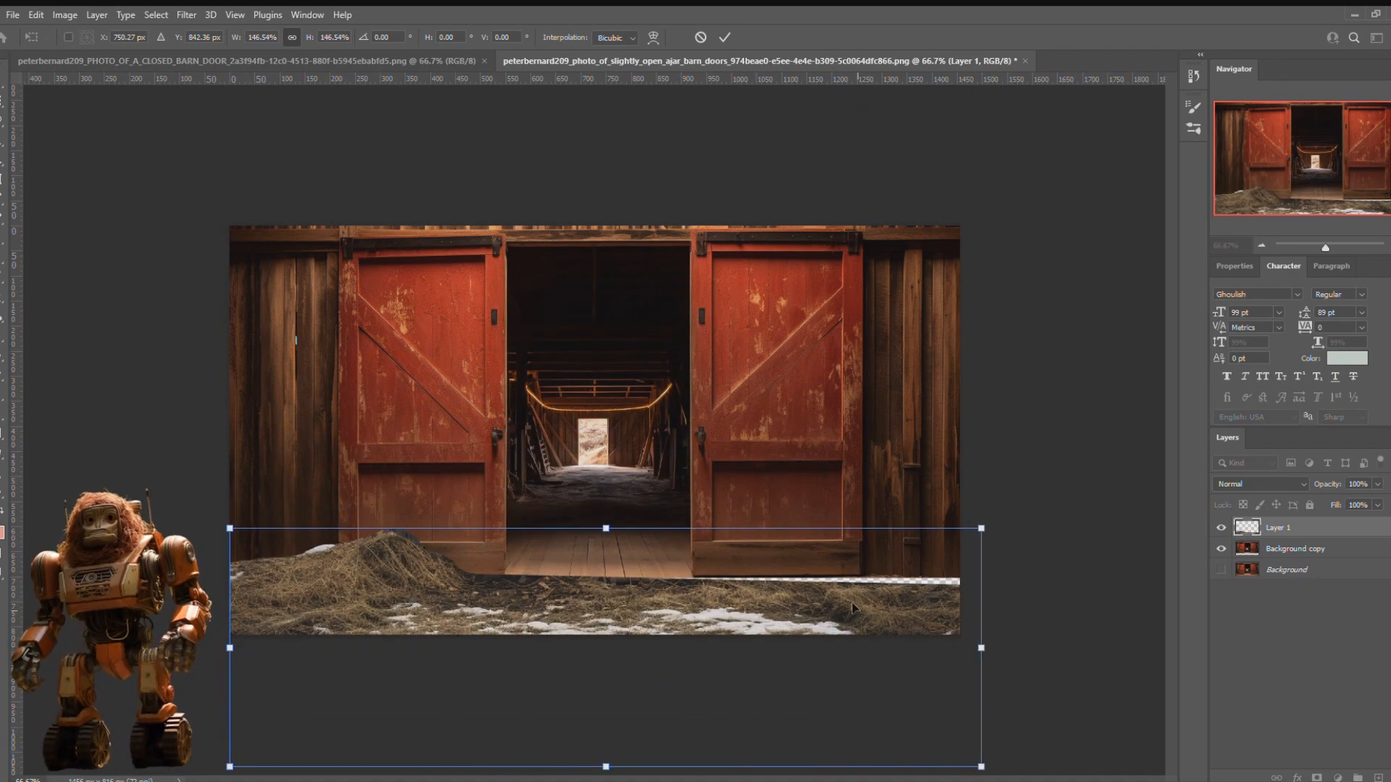
pyautogui.moveTo(855, 611); pyautogui.dragTo(853, 598)
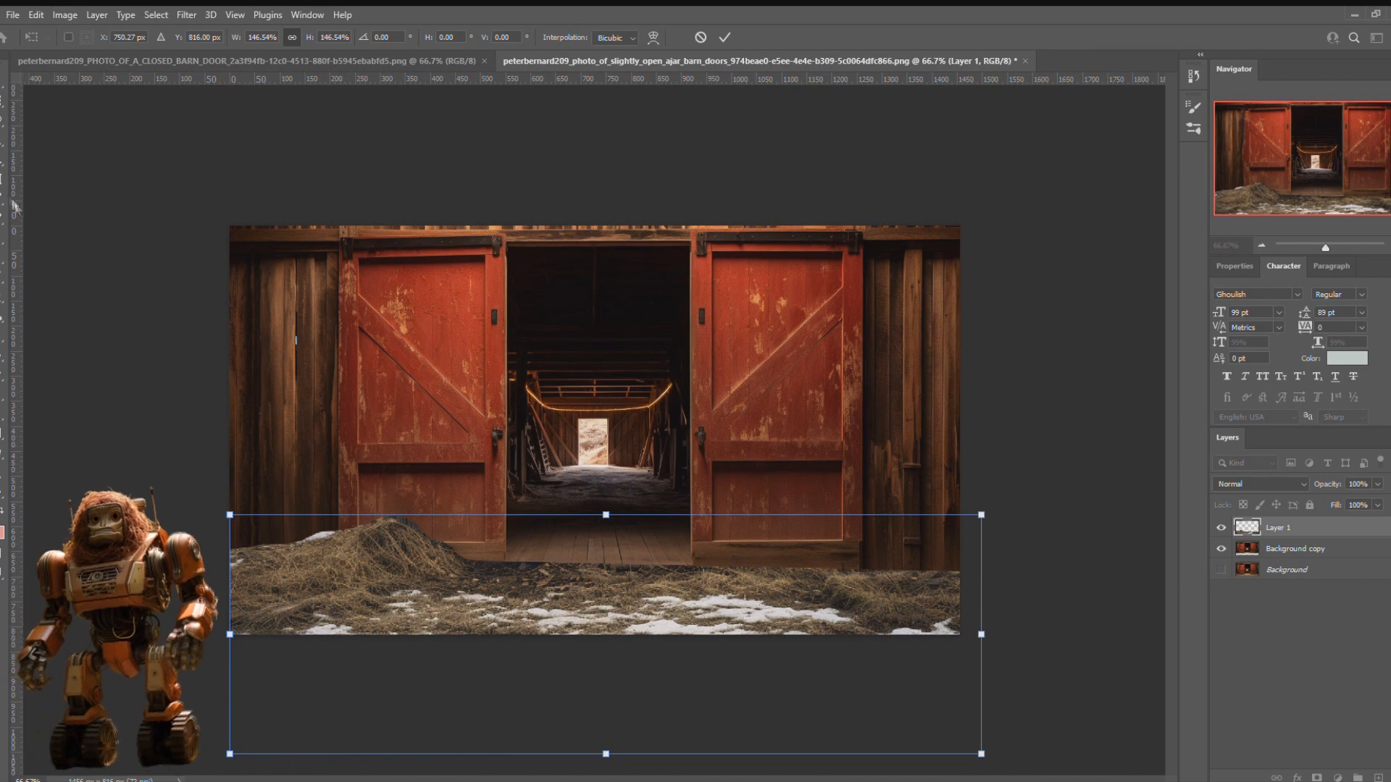
pyautogui.press('Return')
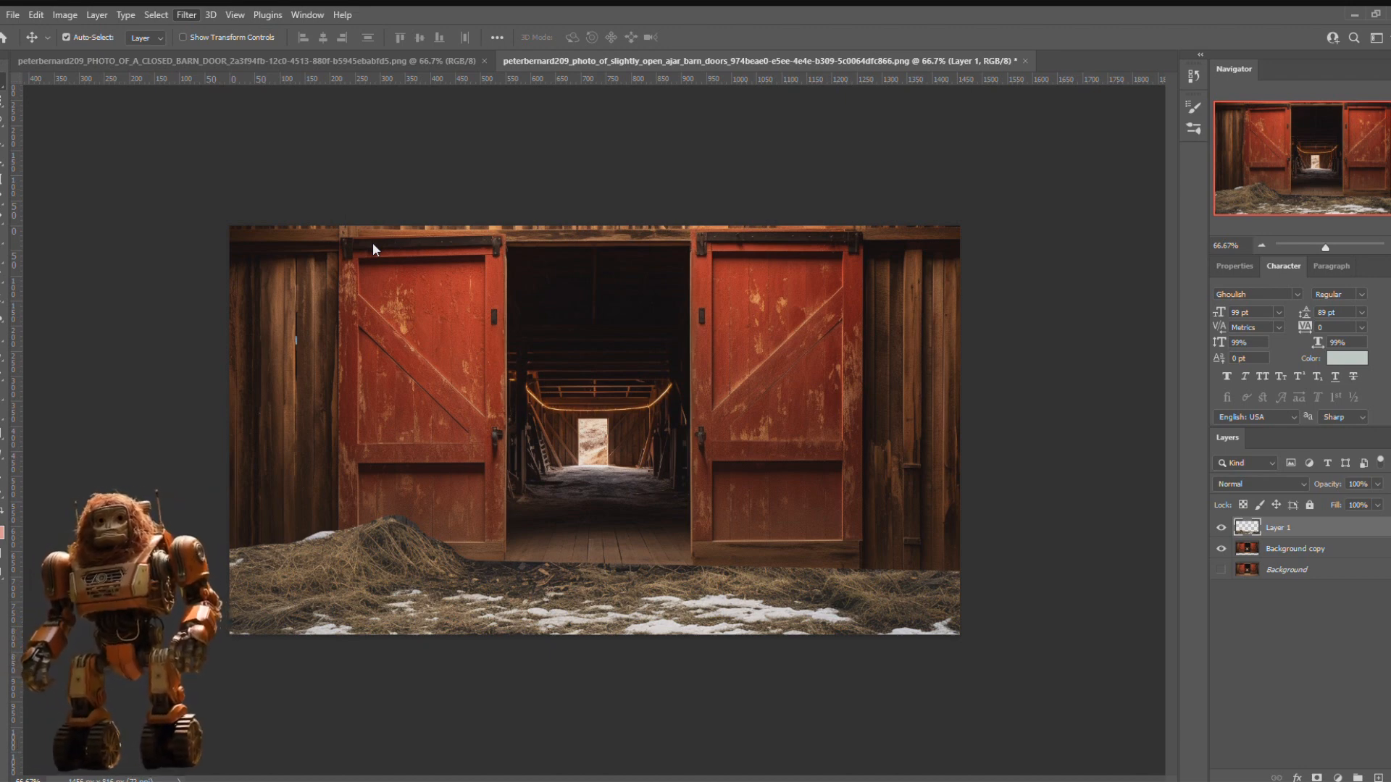
# Soften the upper edge of the pasted ground with the Blur tool at 100% strength.
pyautogui.click(2, 336)
pyautogui.click(47, 337)
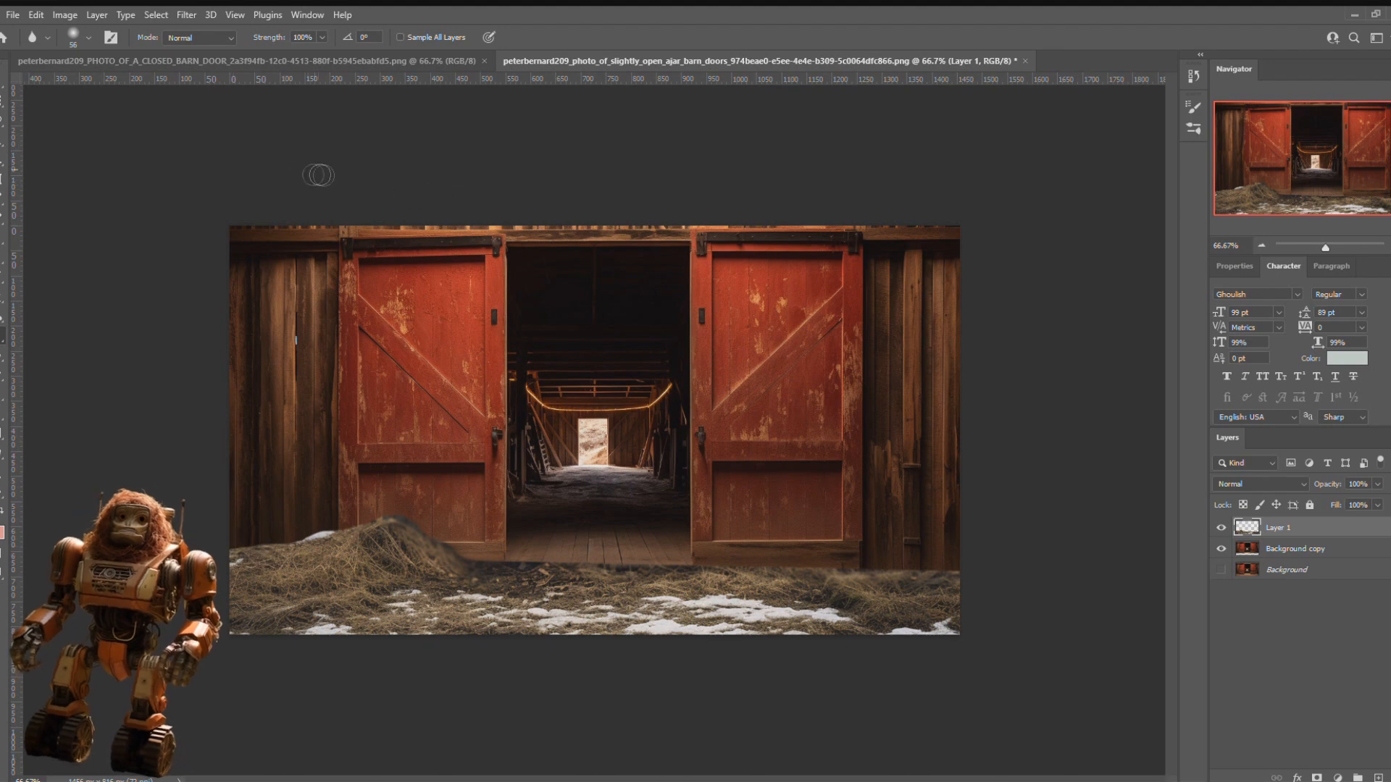
# Duplicate the Background copy layer, hide the original, and delete a rectangular selection of the open doorway from the duplicate.
pyautogui.click(1275, 549)
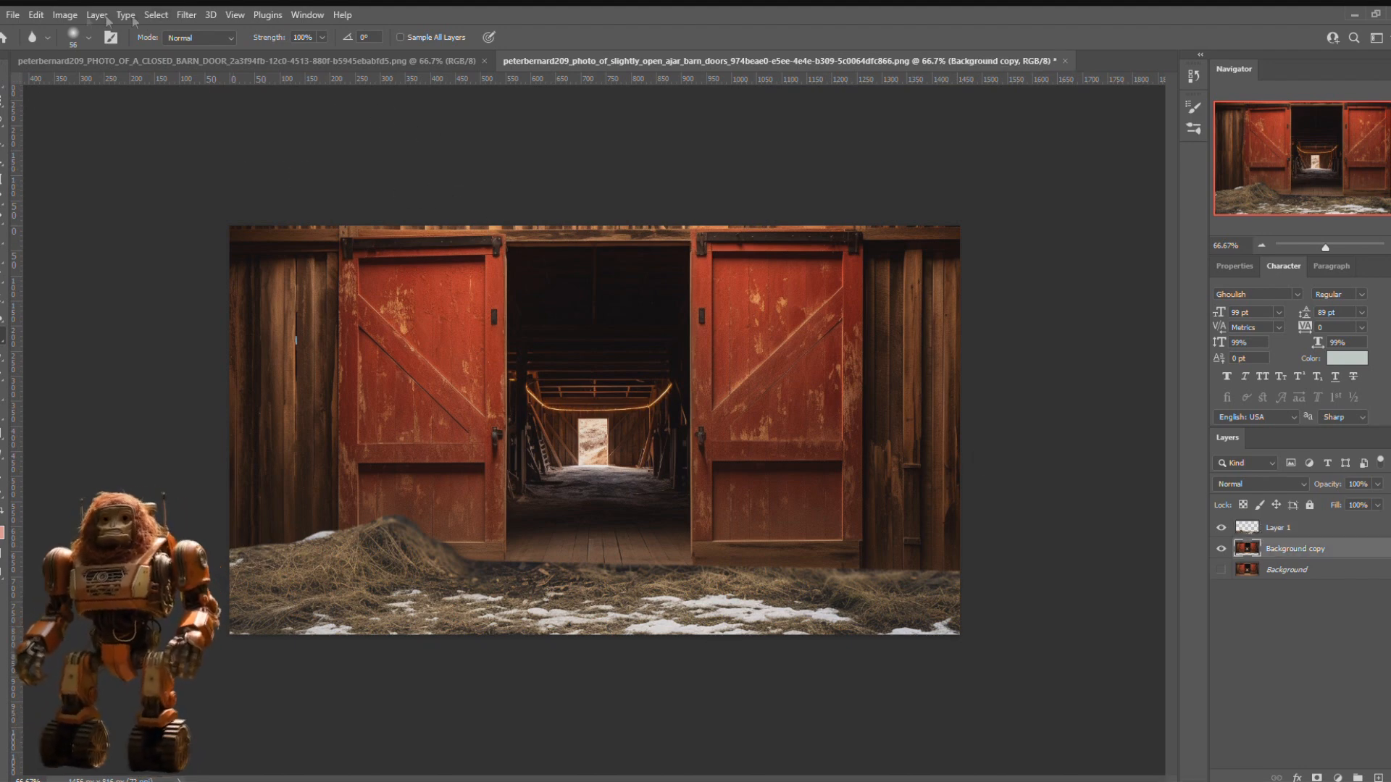
pyautogui.press('Return')
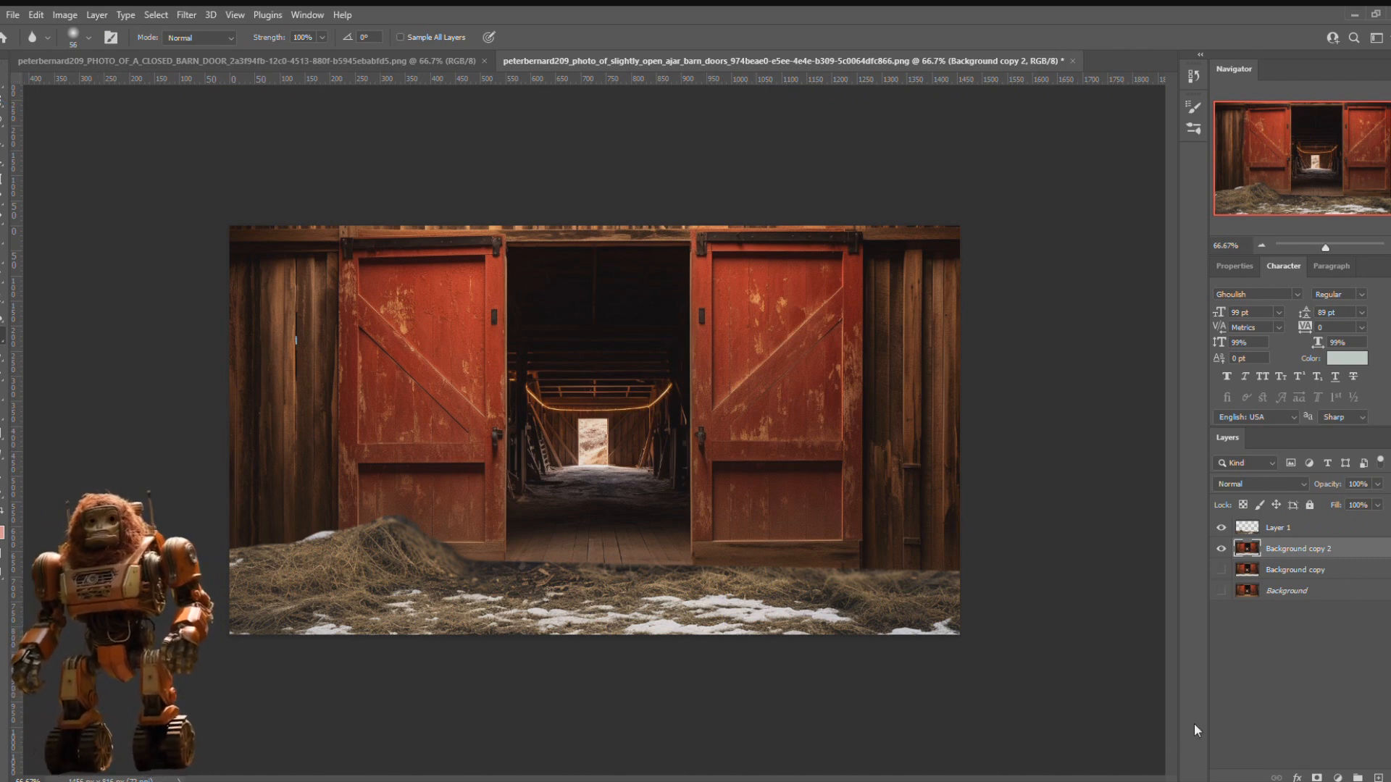
pyautogui.press('m')
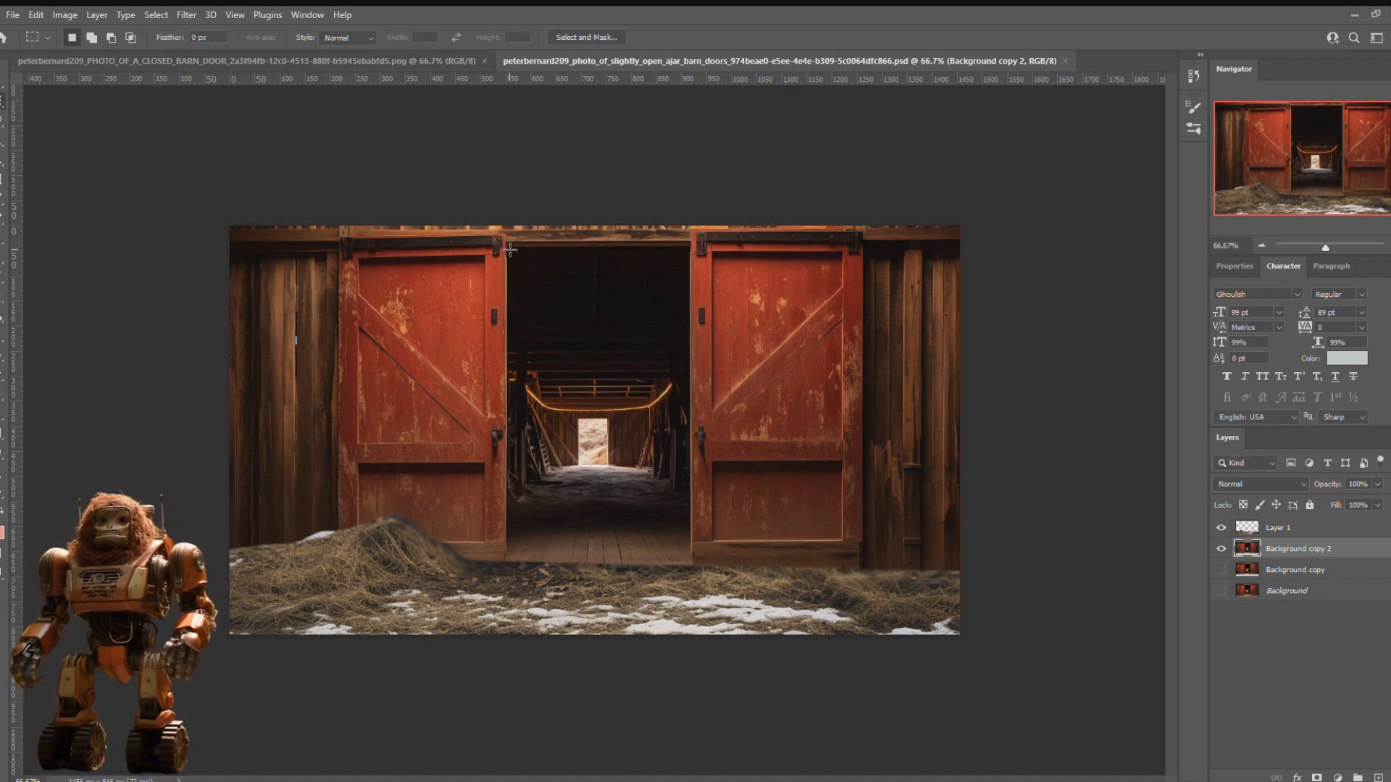
pyautogui.moveTo(507, 248); pyautogui.dragTo(687, 523)
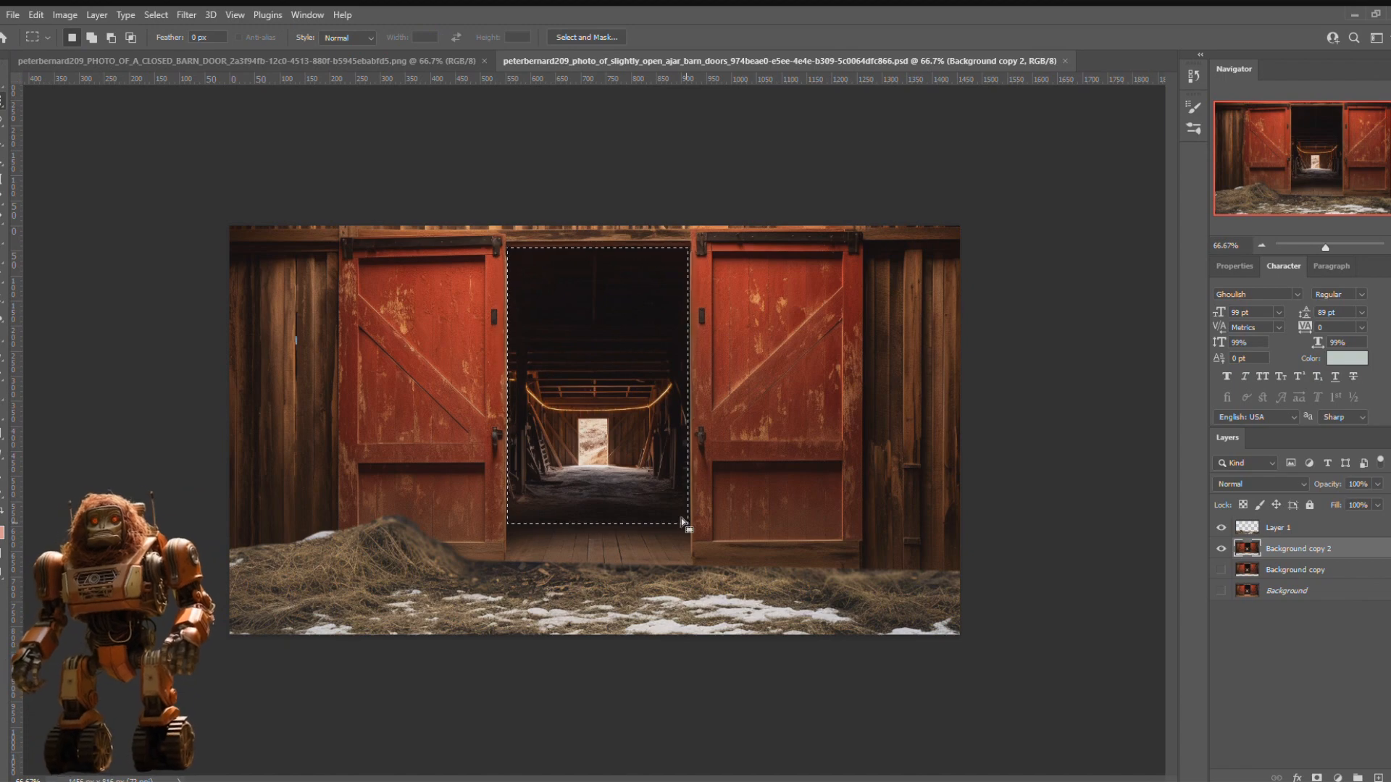
pyautogui.press('Delete')
pyautogui.hotkey('ctrl', 'd')
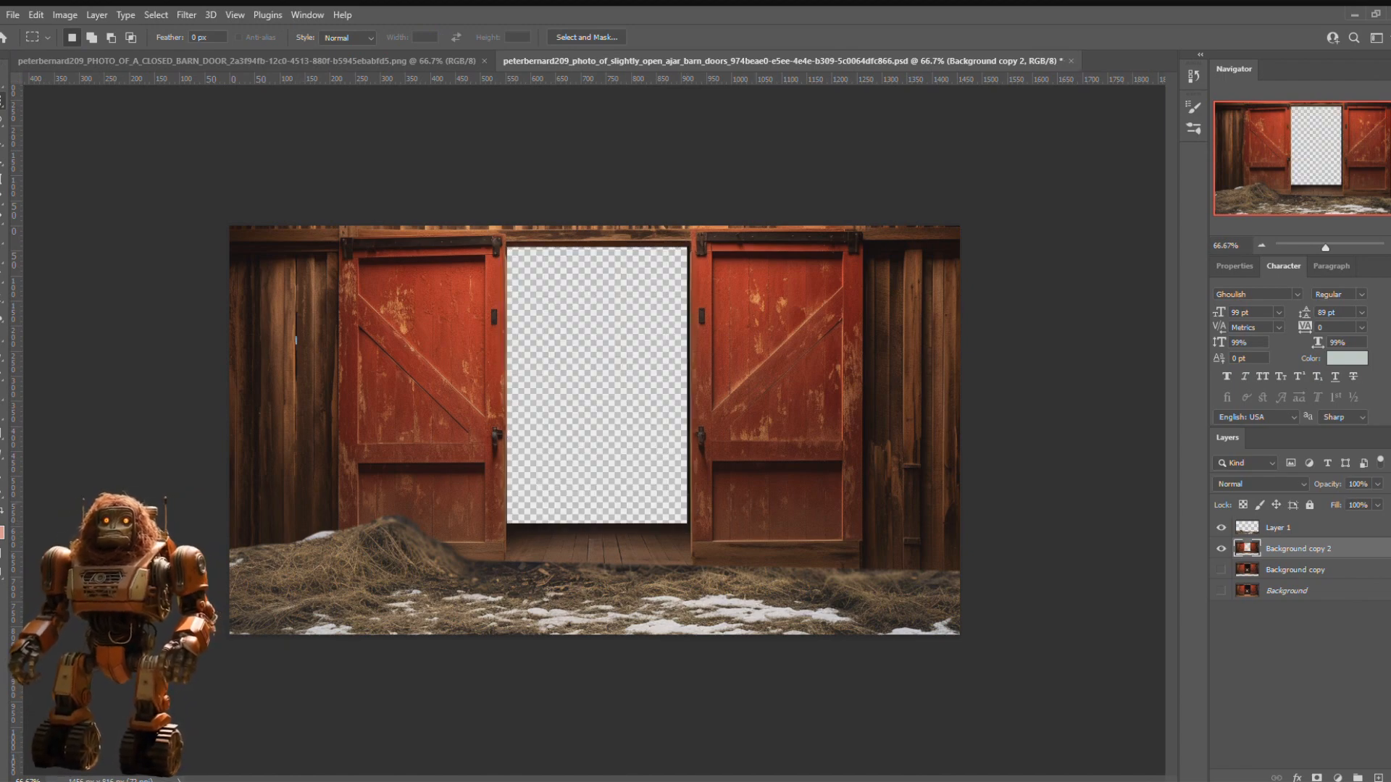
# Compare the two scary bigfoot barn photos and copy the one with the pale-haired bigfoot lit from behind.
pyautogui.click(290, 61)
pyautogui.click(484, 61)
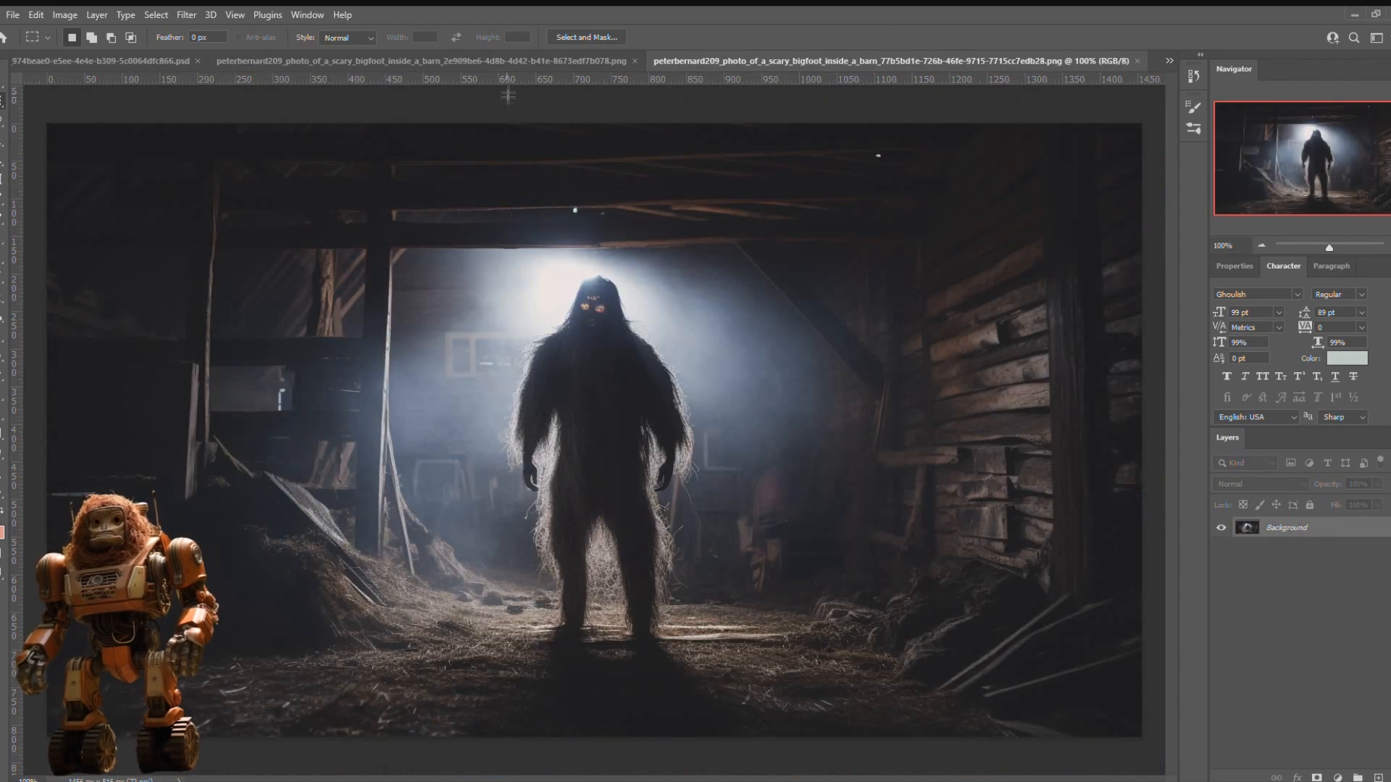
pyautogui.click(523, 61)
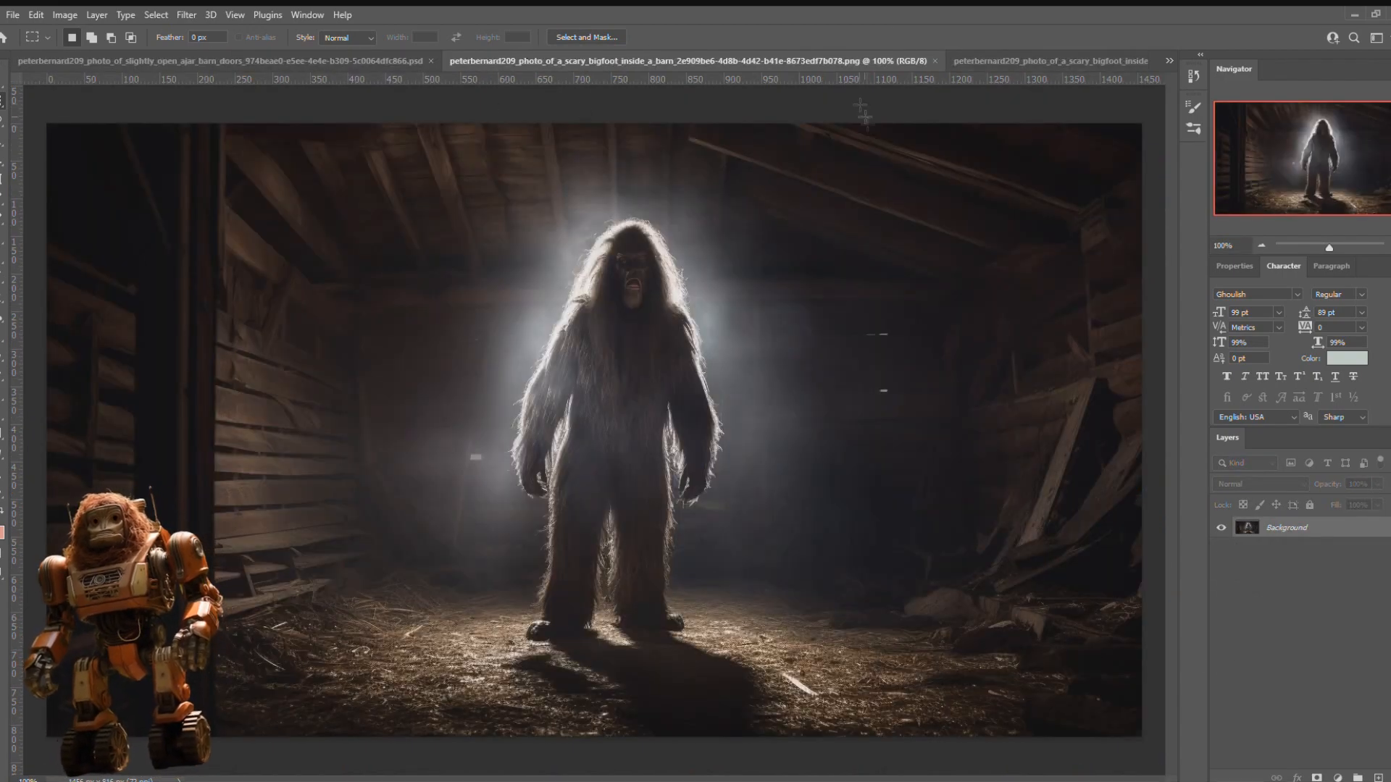
pyautogui.click(1003, 61)
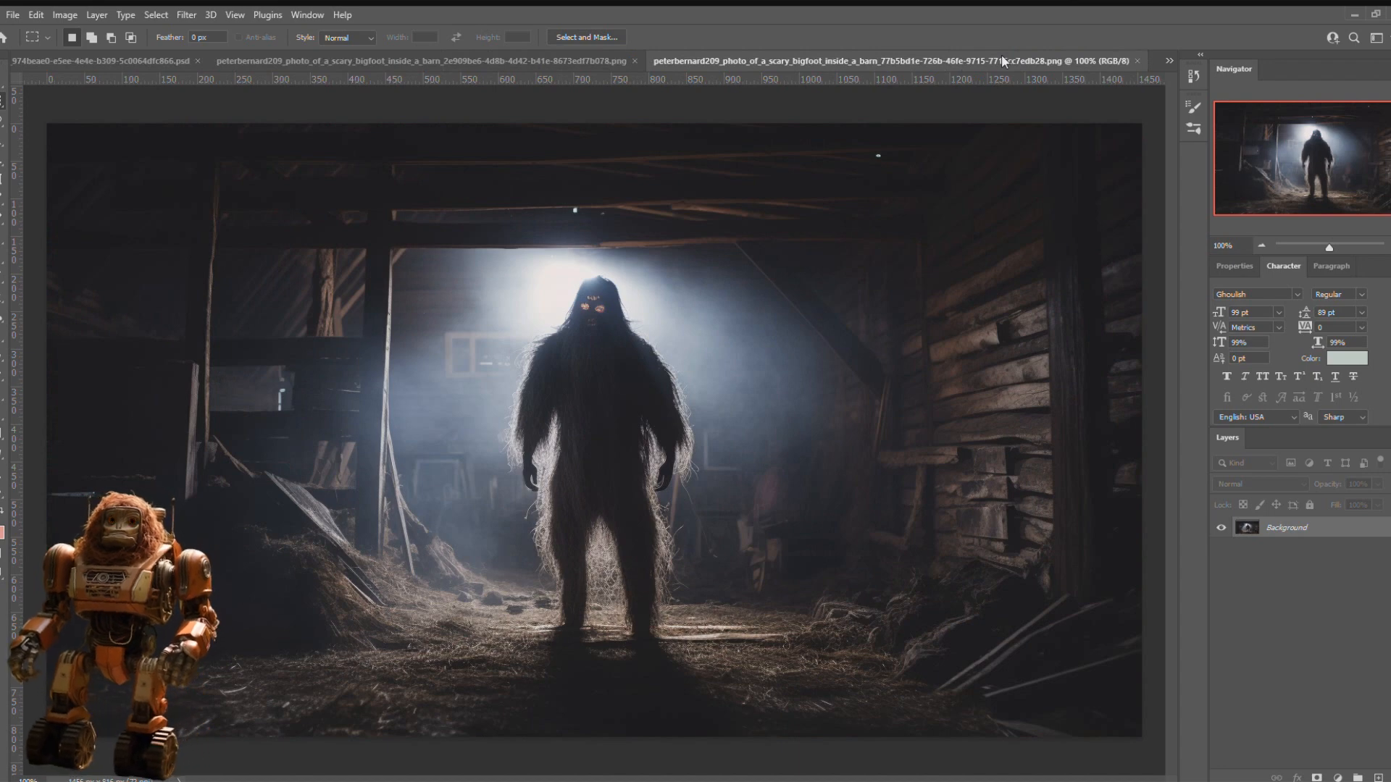
pyautogui.click(547, 60)
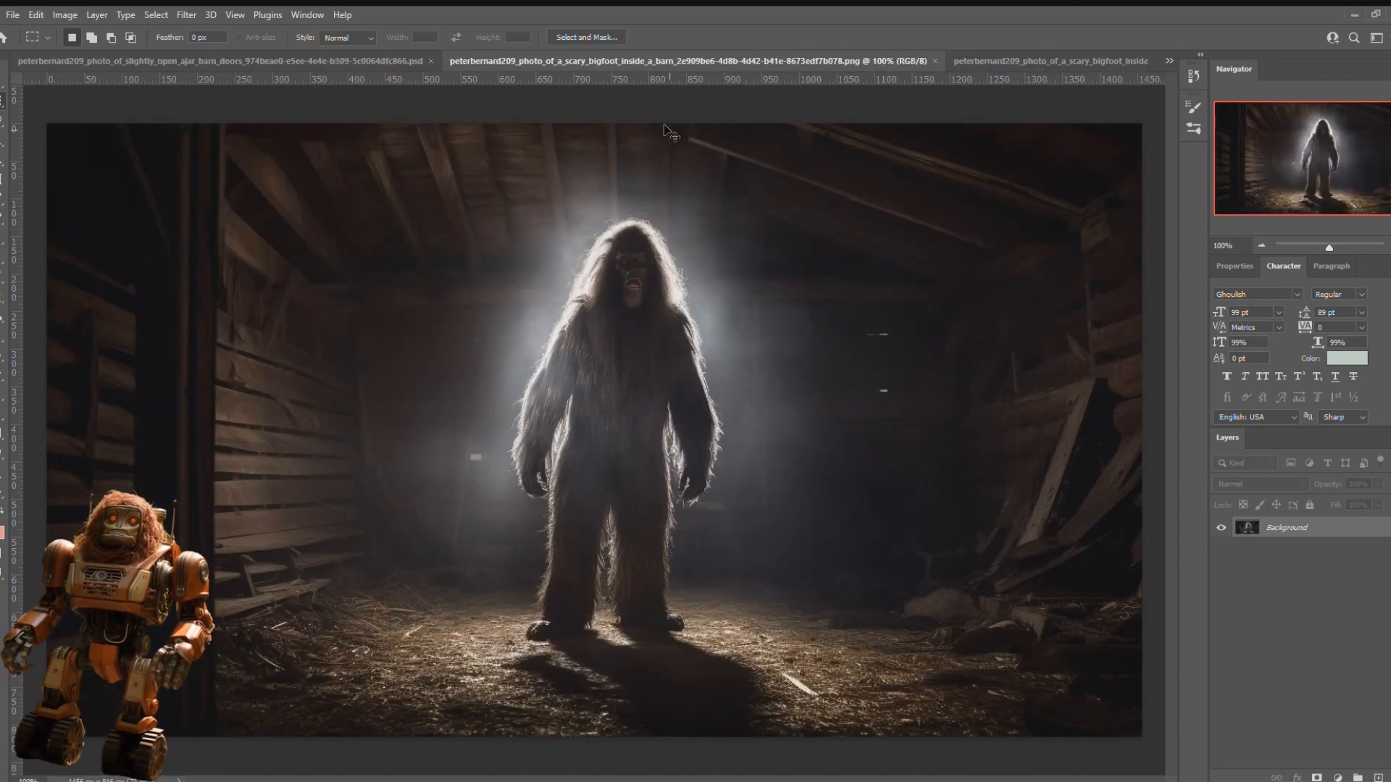
# Paste the bigfoot photo beneath the cut-out doors layer, scale it to 82.78%, and position the figure inside the doorway.
pyautogui.click(395, 61)
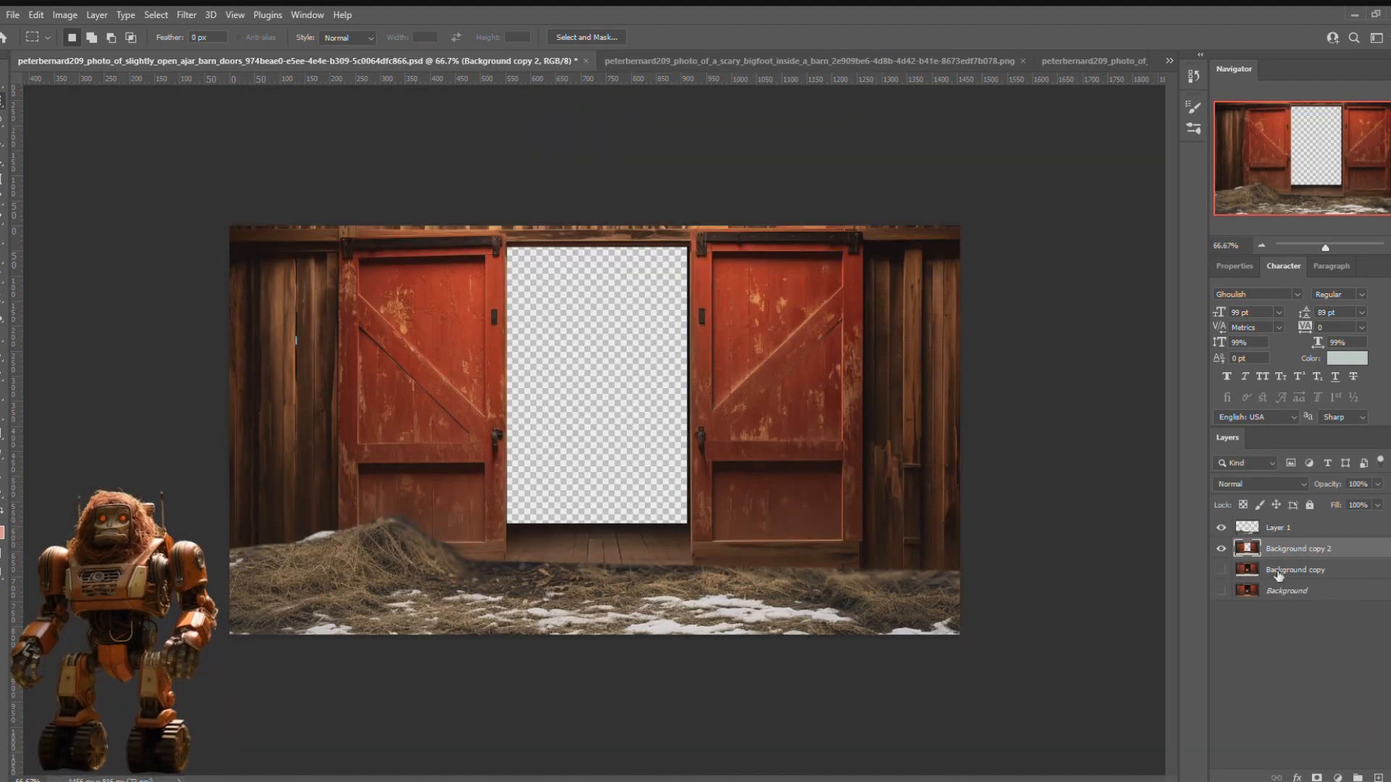
pyautogui.click(1274, 572)
pyautogui.hotkey('ctrl', 'v')
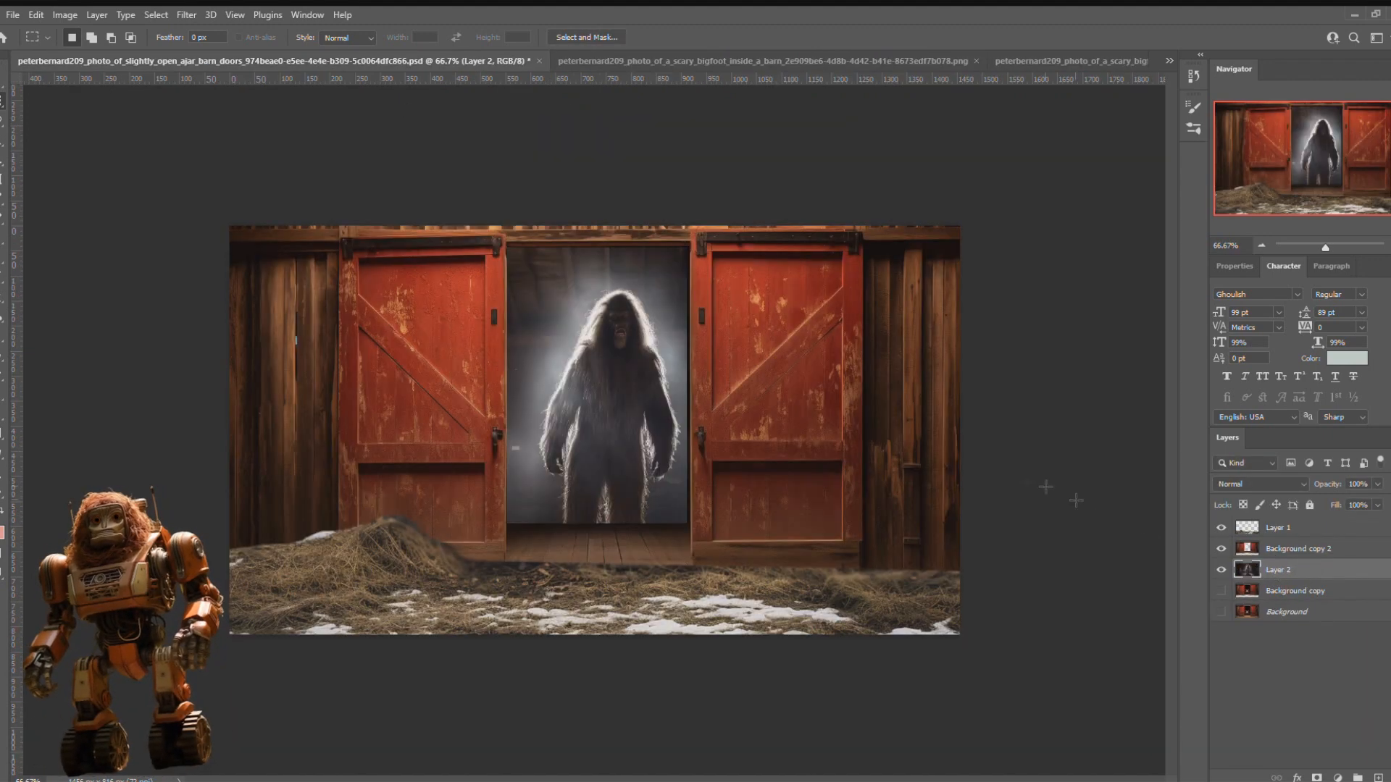
pyautogui.hotkey('ctrl', 't')
pyautogui.moveTo(655, 341); pyautogui.dragTo(630, 335)
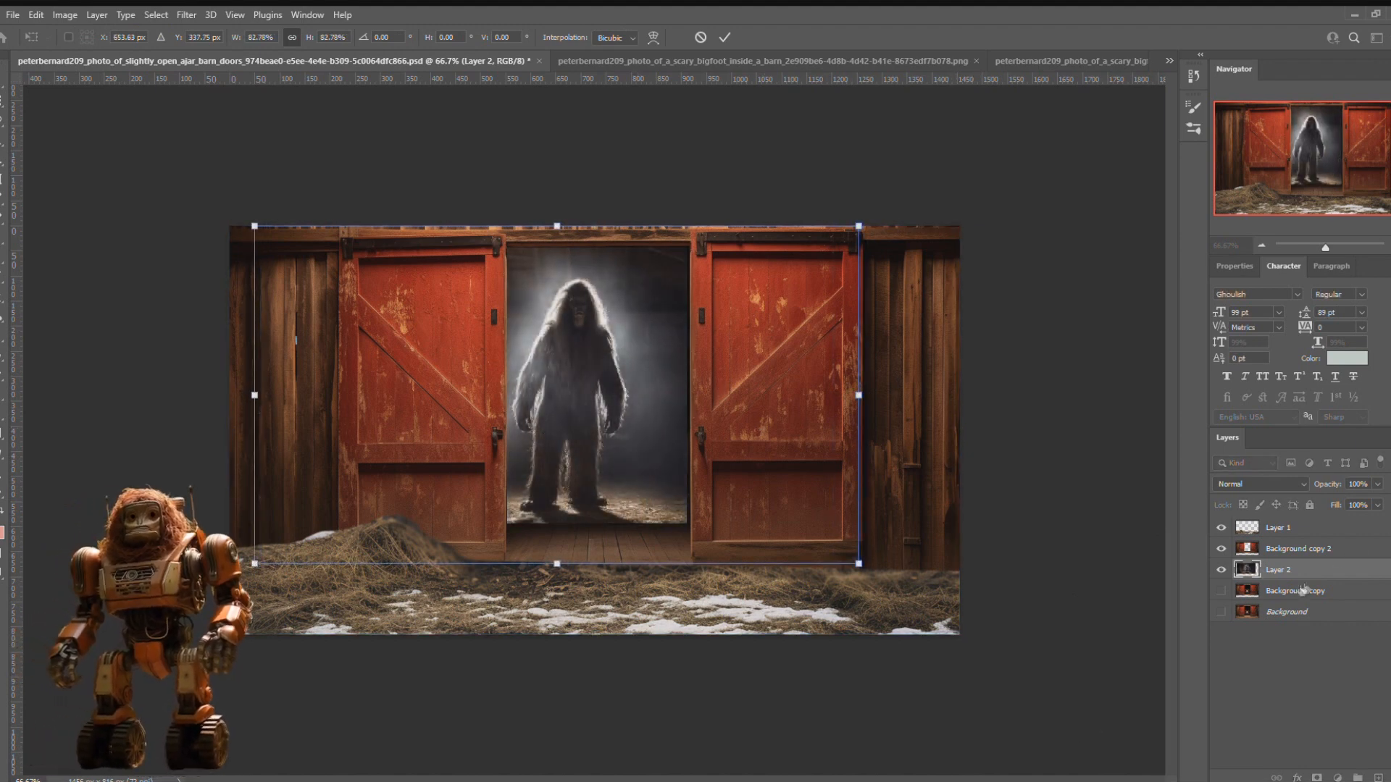
pyautogui.press('Return')
# Hide the ground and cut-out doors layers, and fill the empty margins around the bigfoot photo with its sampled near-black colour.
pyautogui.click(1221, 548)
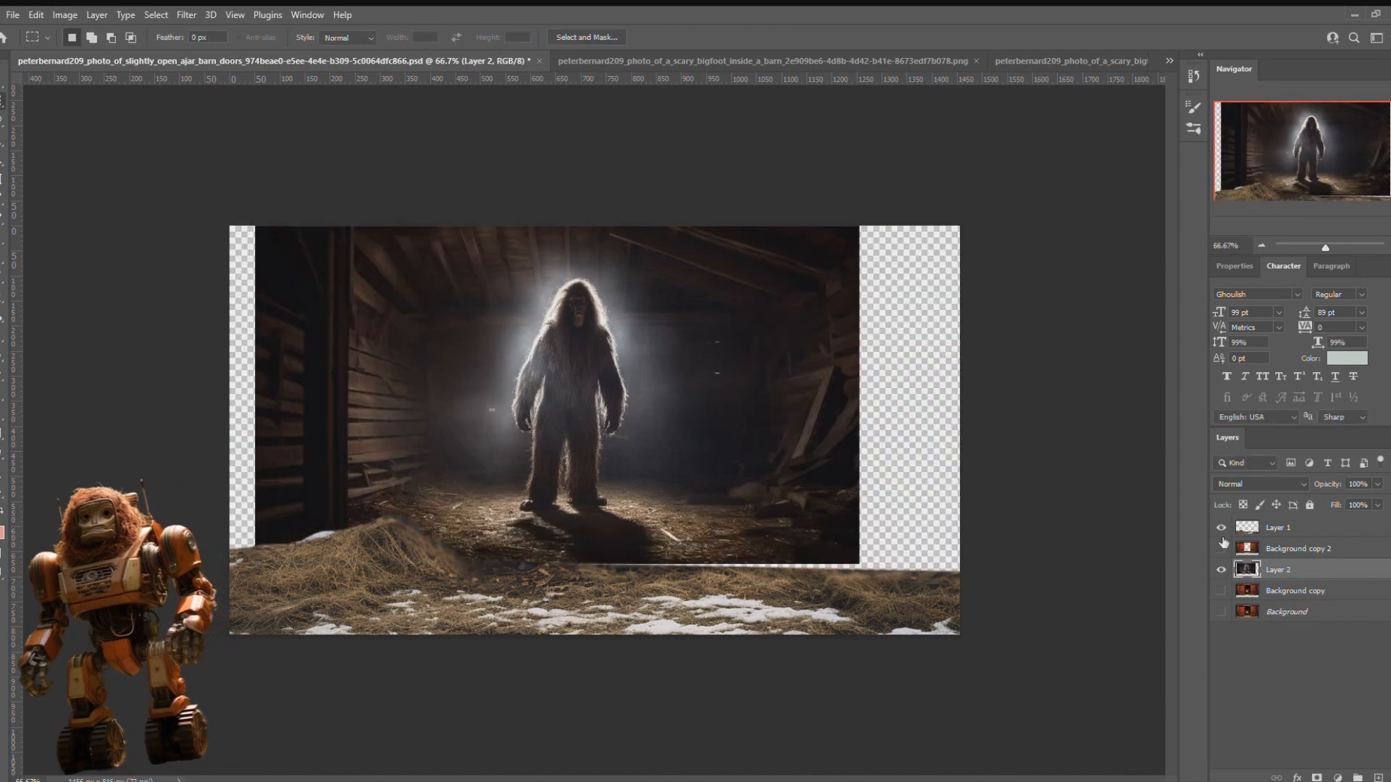
pyautogui.click(1222, 527)
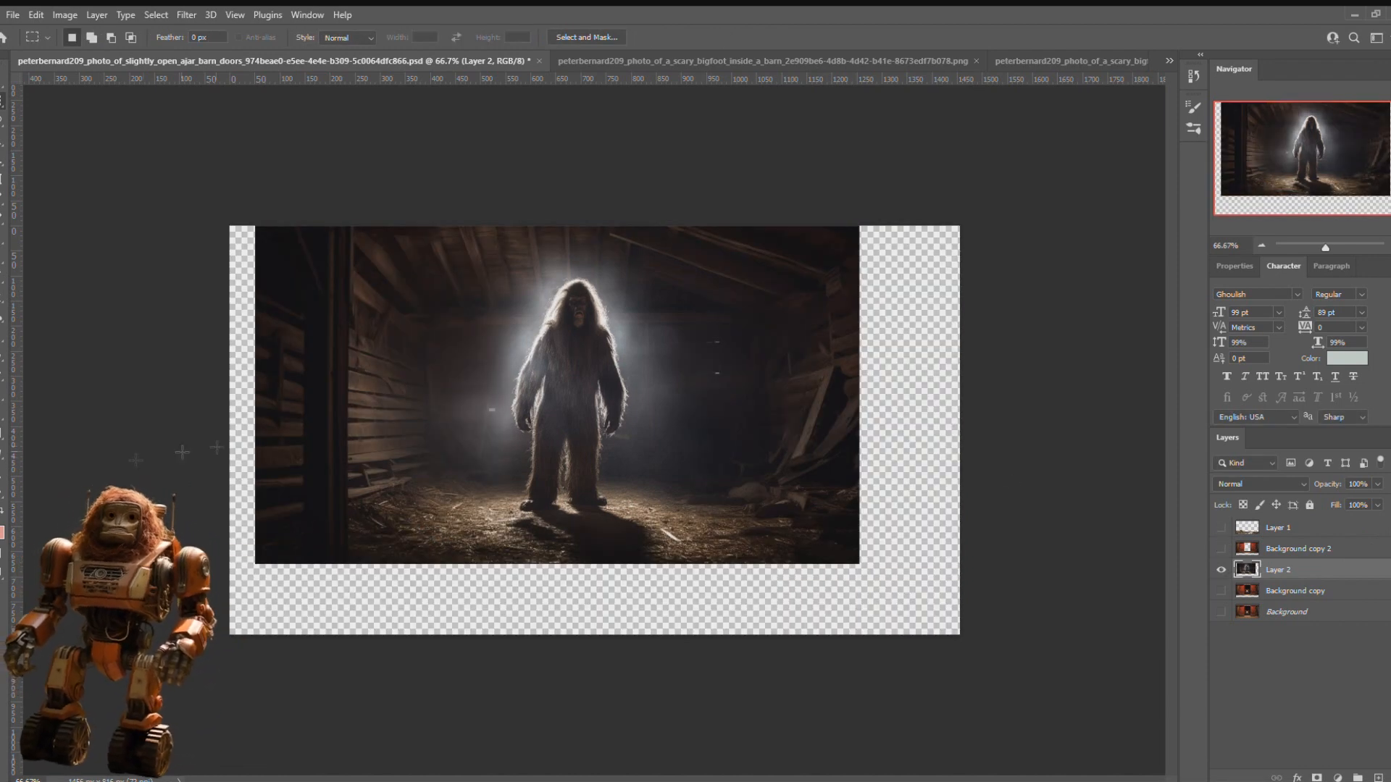
pyautogui.press('i')
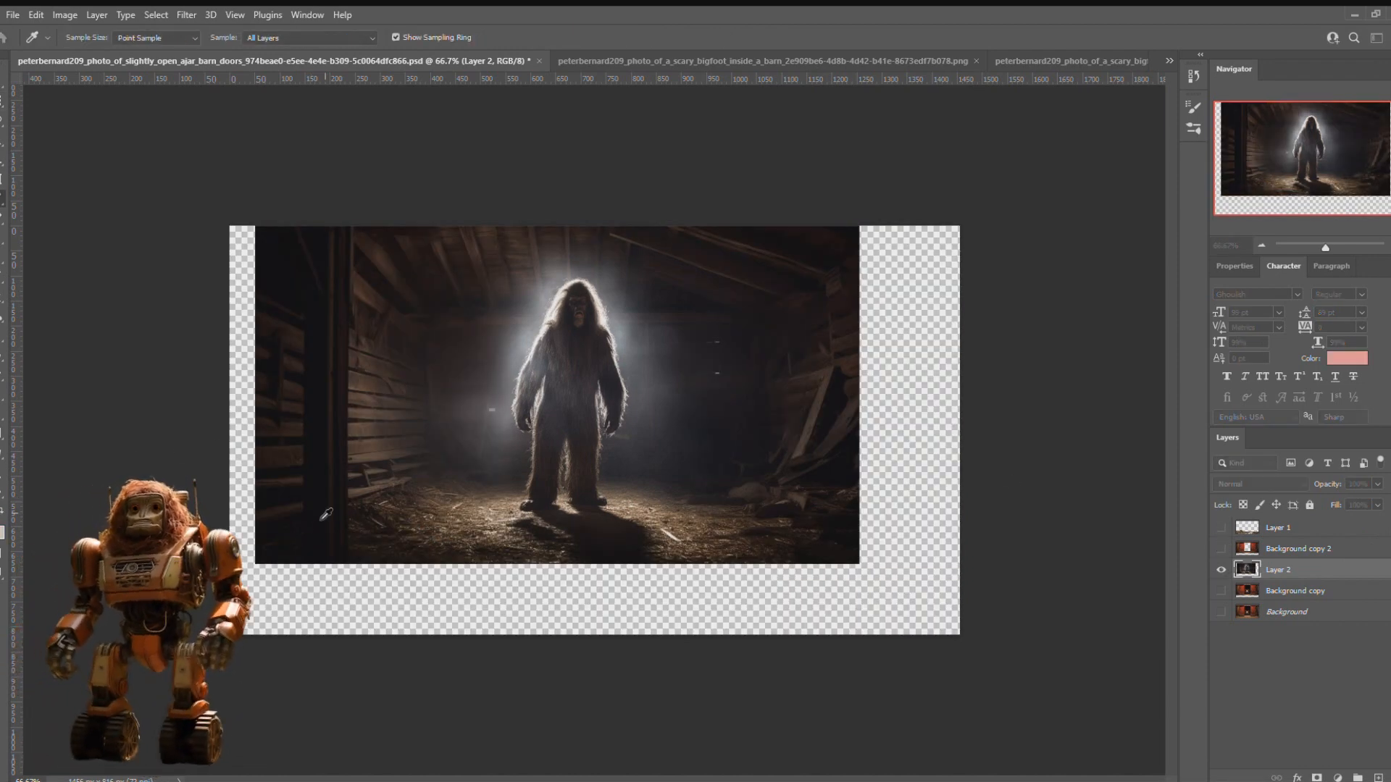
pyautogui.press('g')
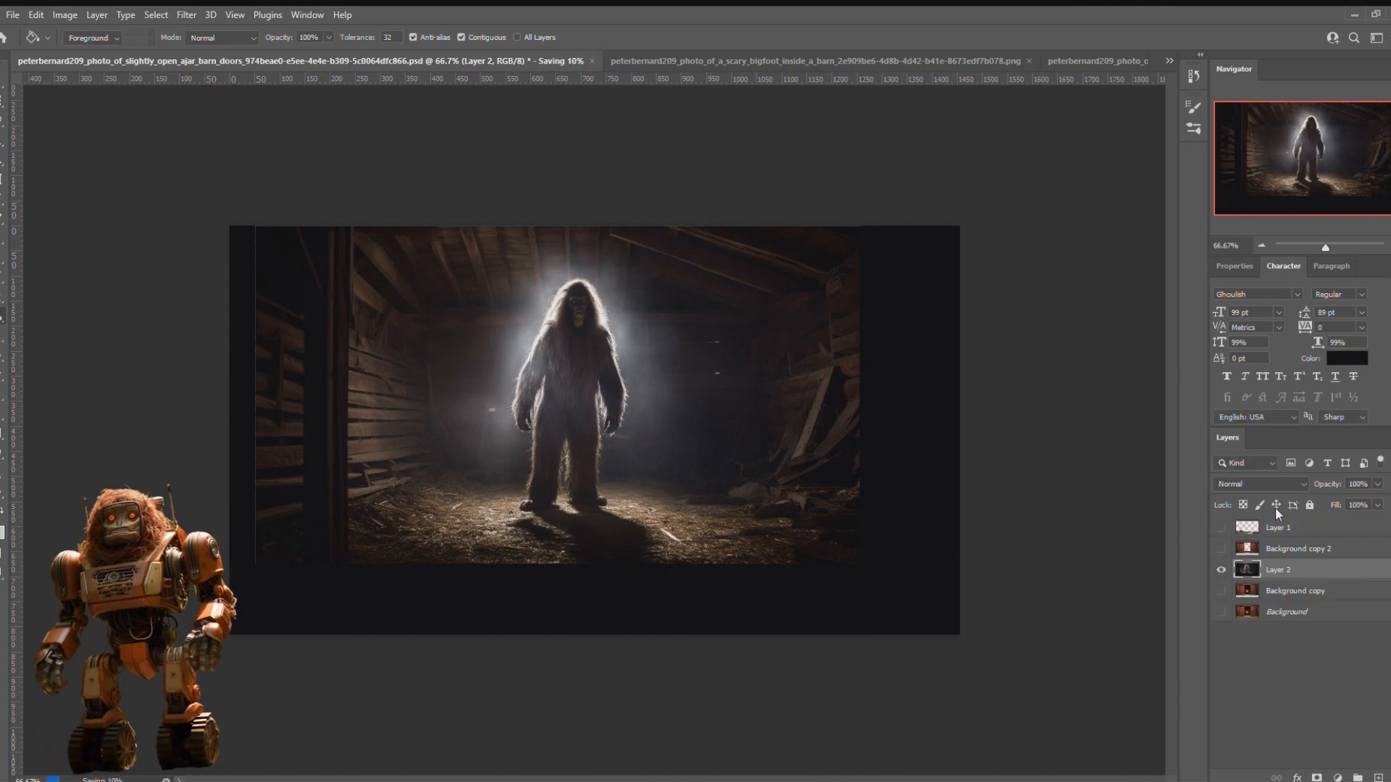
pyautogui.click(1221, 571)
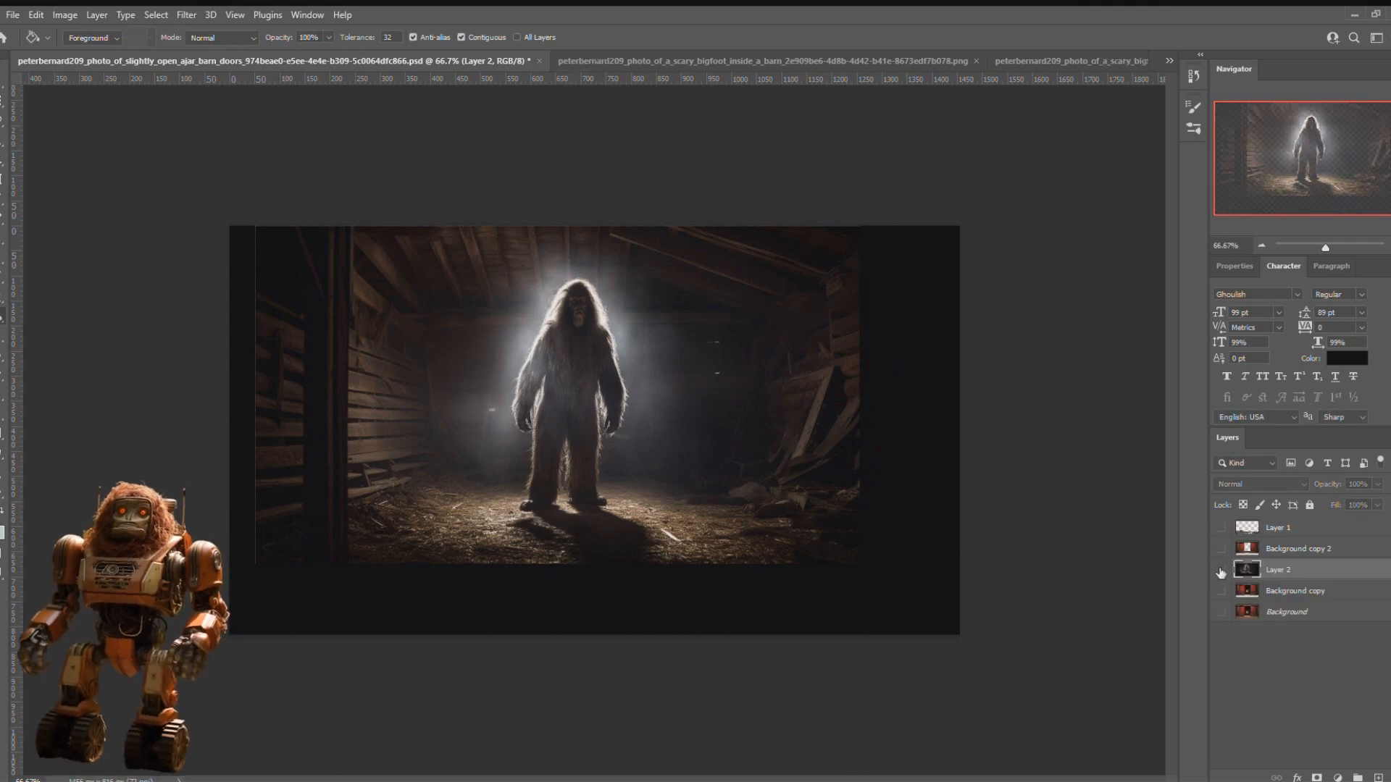
pyautogui.click(1221, 548)
pyautogui.click(1221, 527)
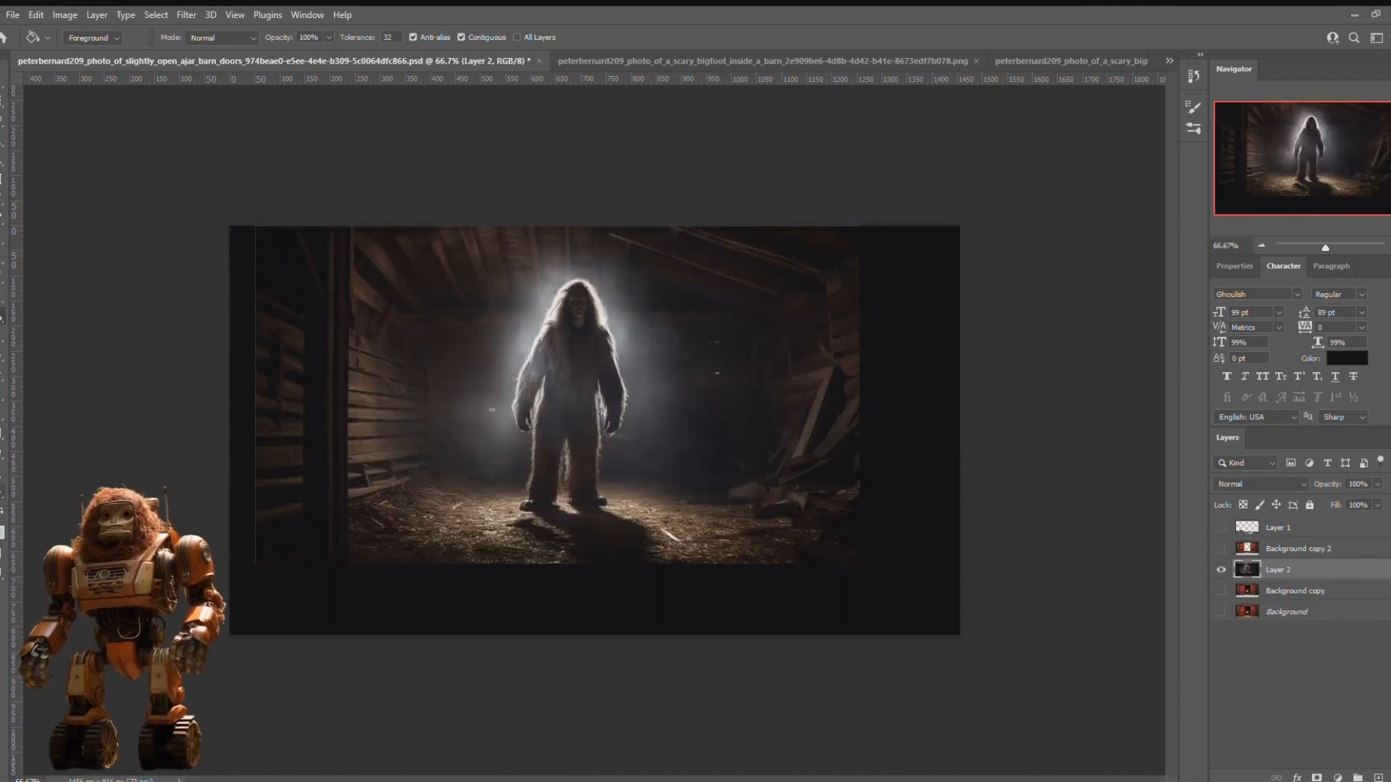
# Create a new layer above the bigfoot photo and paint a soft dark red glow over both eyes at 22% brush opacity.
pyautogui.press('z')
pyautogui.moveTo(585, 296); pyautogui.dragTo(757, 342)
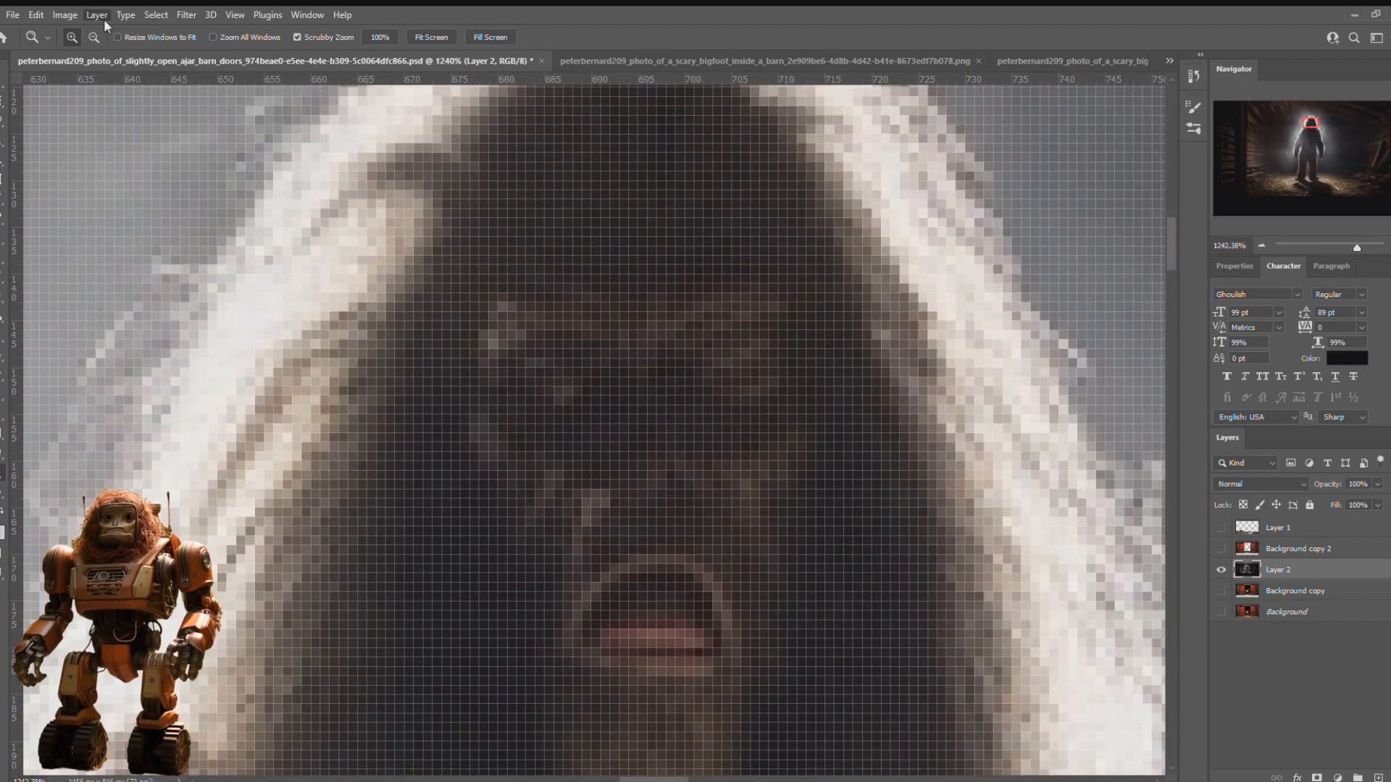
pyautogui.hotkey('ctrl', 'shift', 'alt', 'n')
pyautogui.press('i')
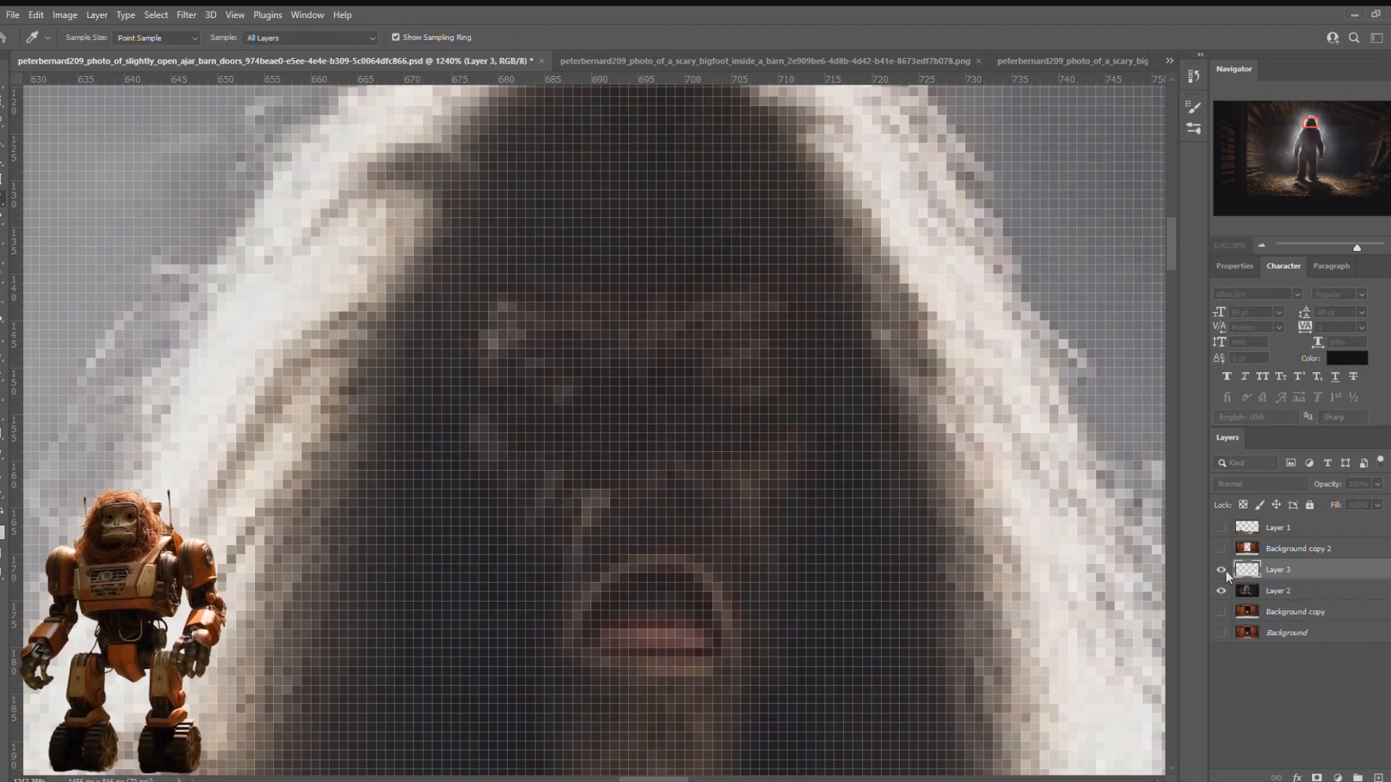
pyautogui.press('b')
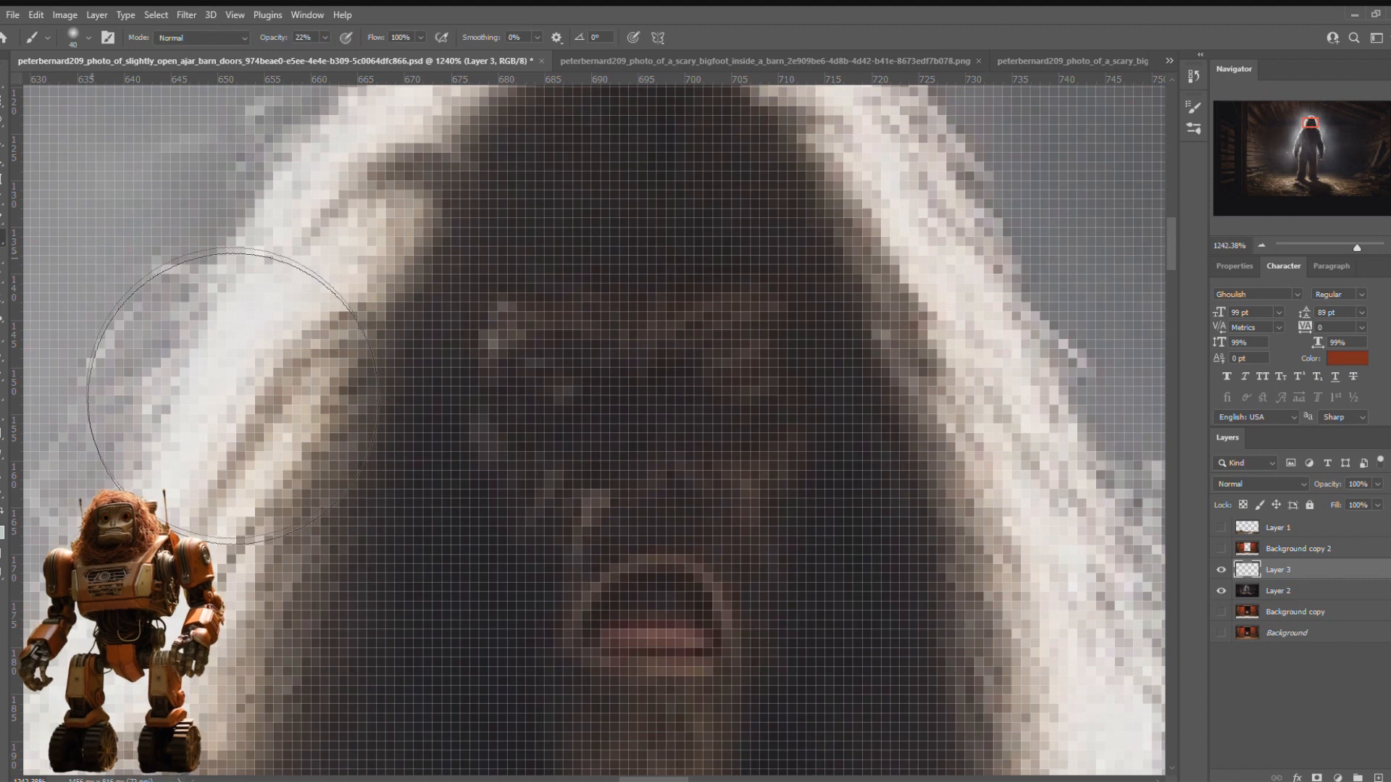
pyautogui.click(534, 373)
pyautogui.moveTo(577, 430)
pyautogui.mouseDown()
pyautogui.moveTo(612, 435)
pyautogui.moveTo(590, 428)
pyautogui.mouseUp()
pyautogui.moveTo(761, 419); pyautogui.dragTo(785, 416)
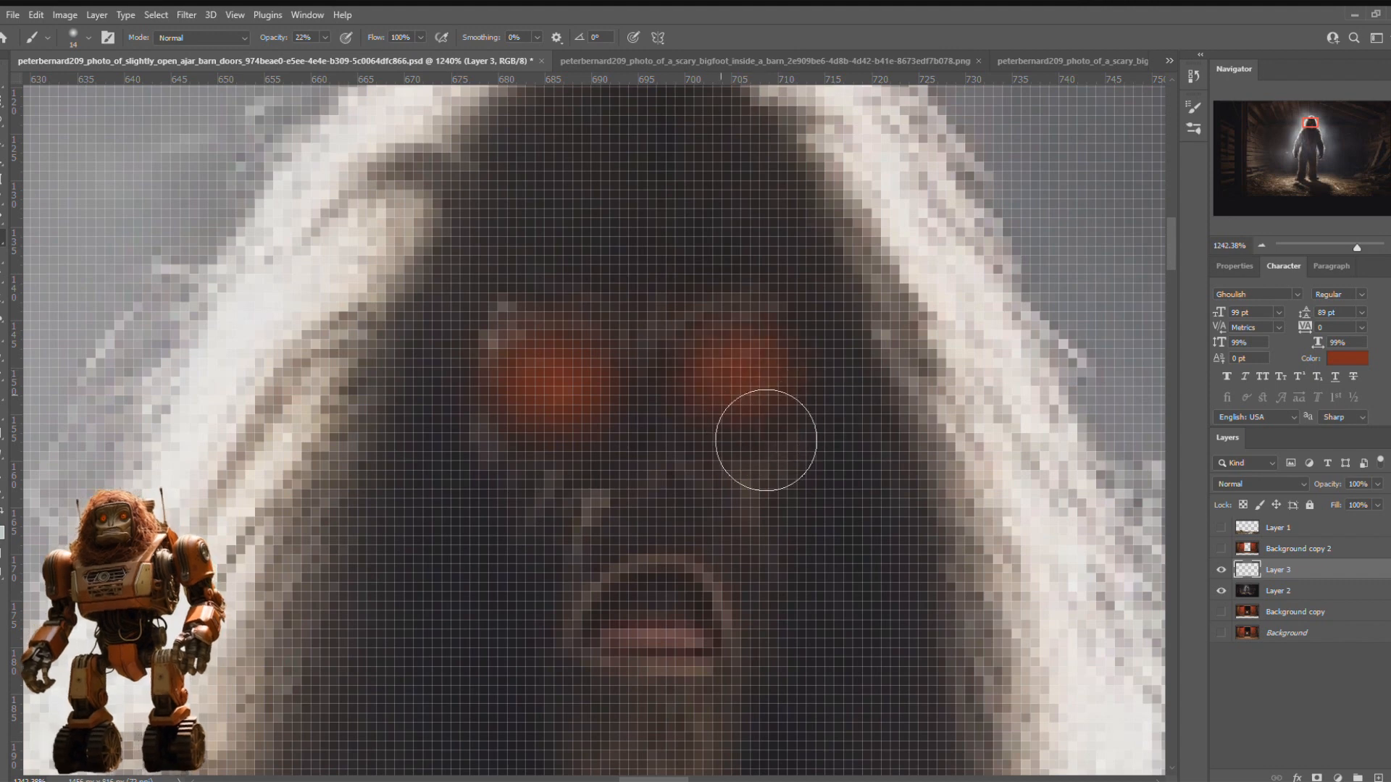
# Paint brighter orange-red centres on both glowing eyes, using a smaller soft brush at 22% opacity.
pyautogui.press('i')
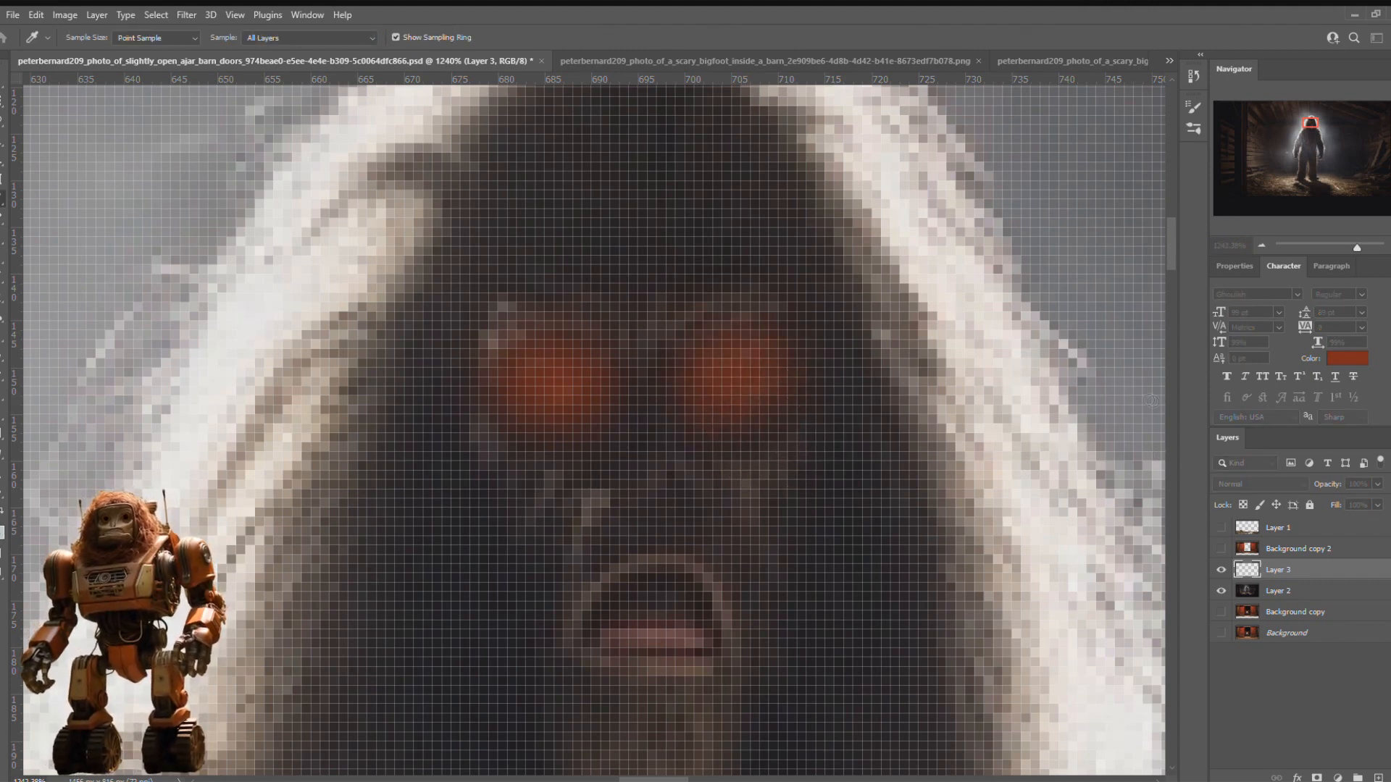
pyautogui.press('b')
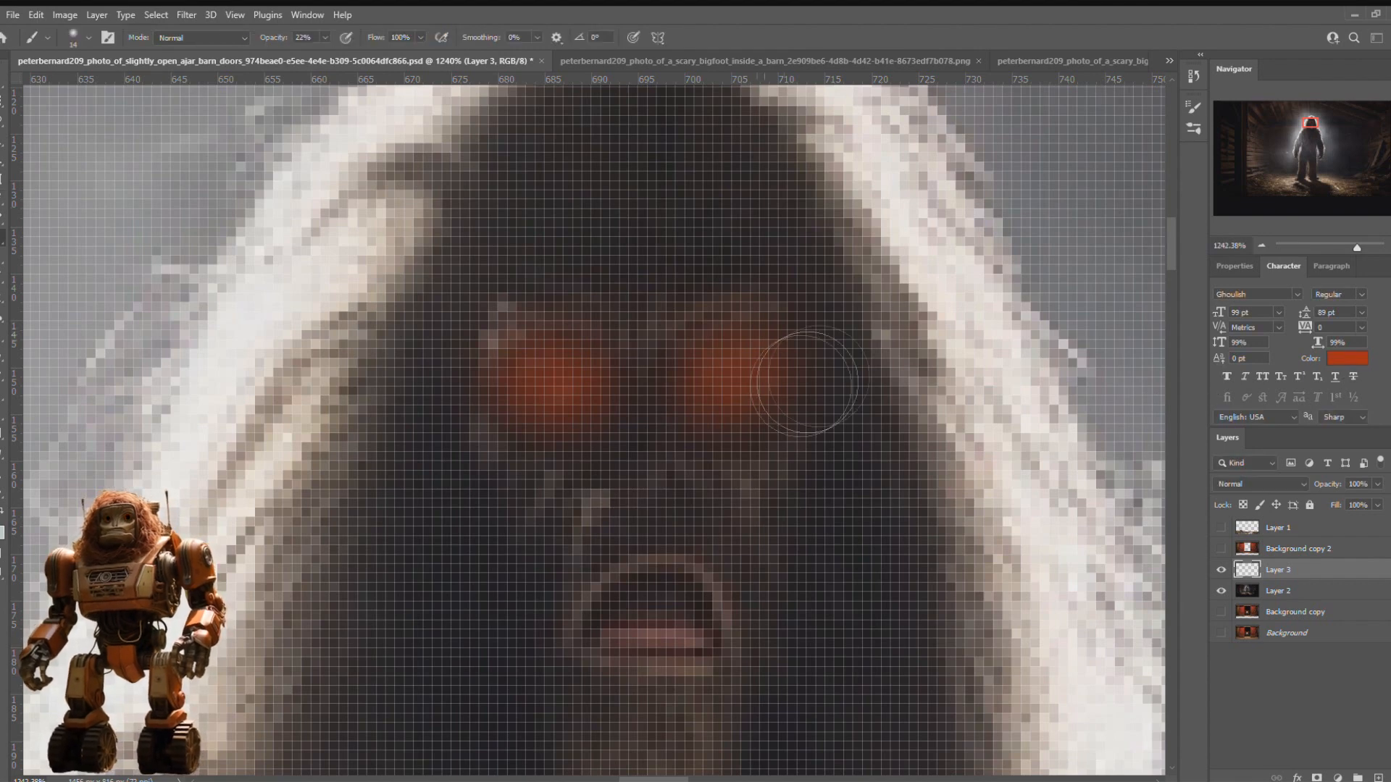
pyautogui.click(745, 395)
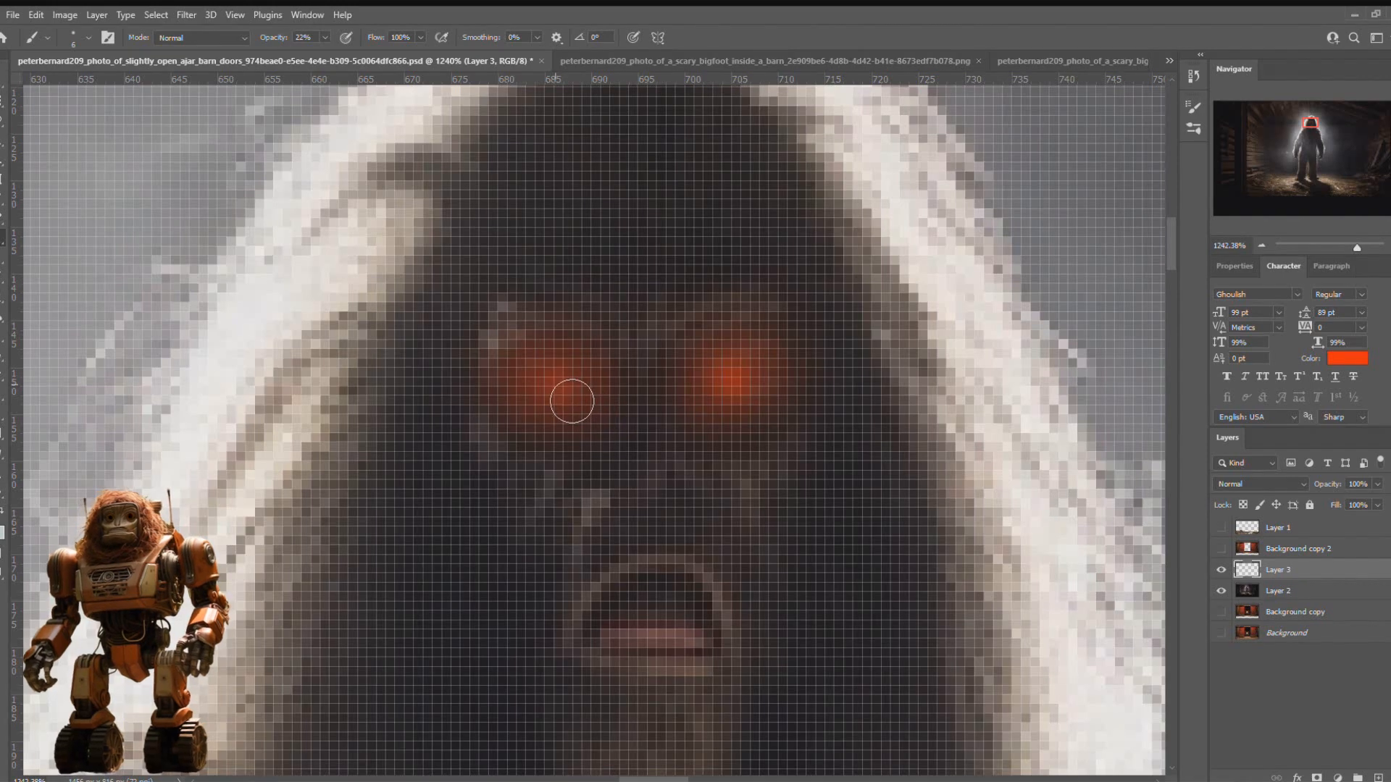
pyautogui.click(553, 388)
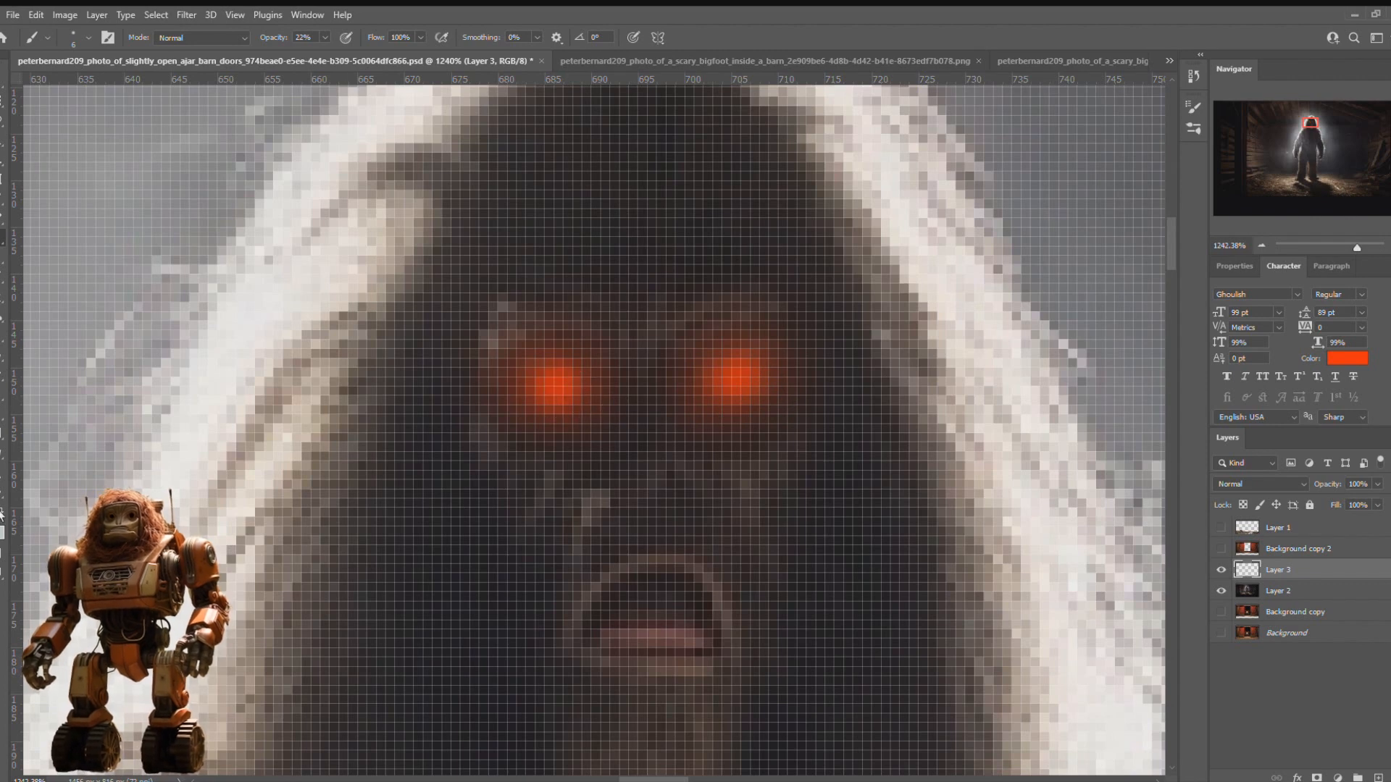
# Sample a pale orange-pink colour and dab small soft highlights on the edges of both glowing eyes.
pyautogui.press('i')
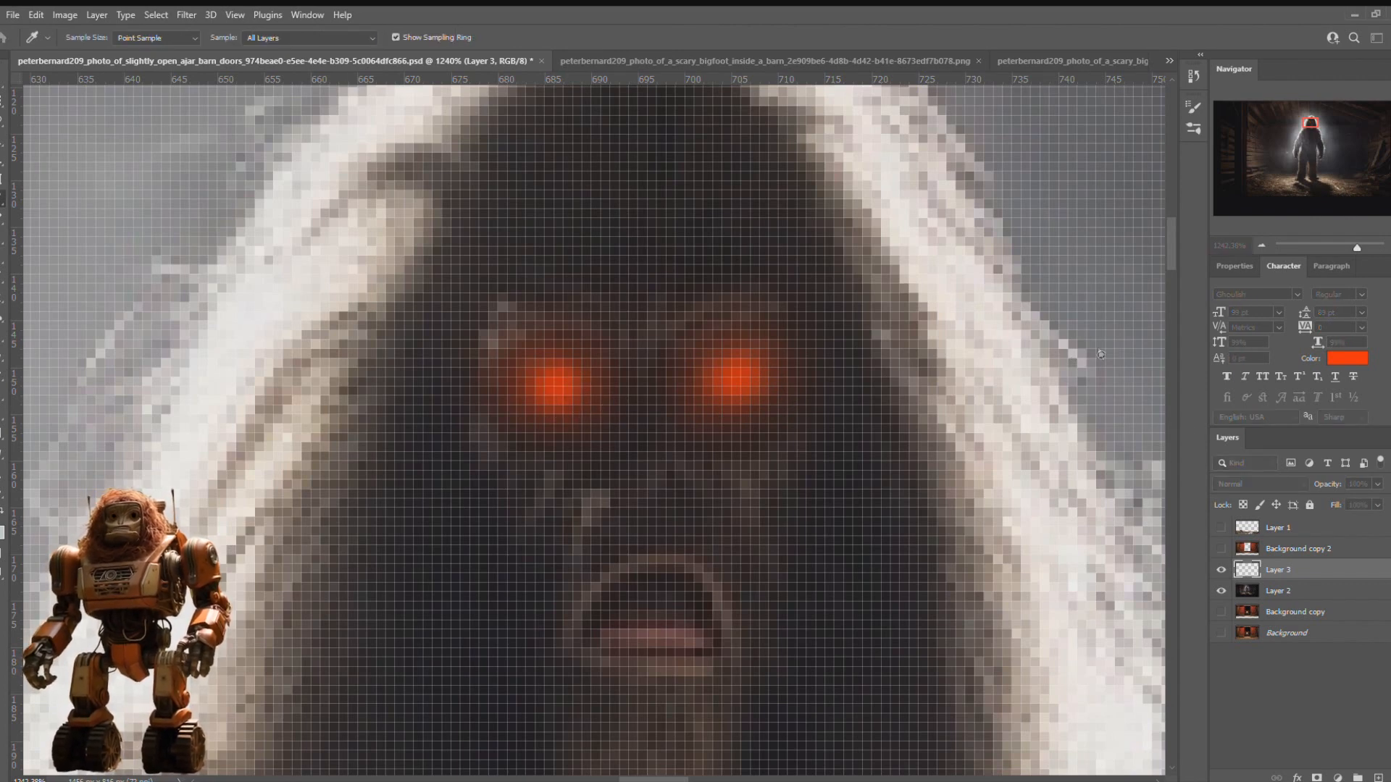
pyautogui.press('b')
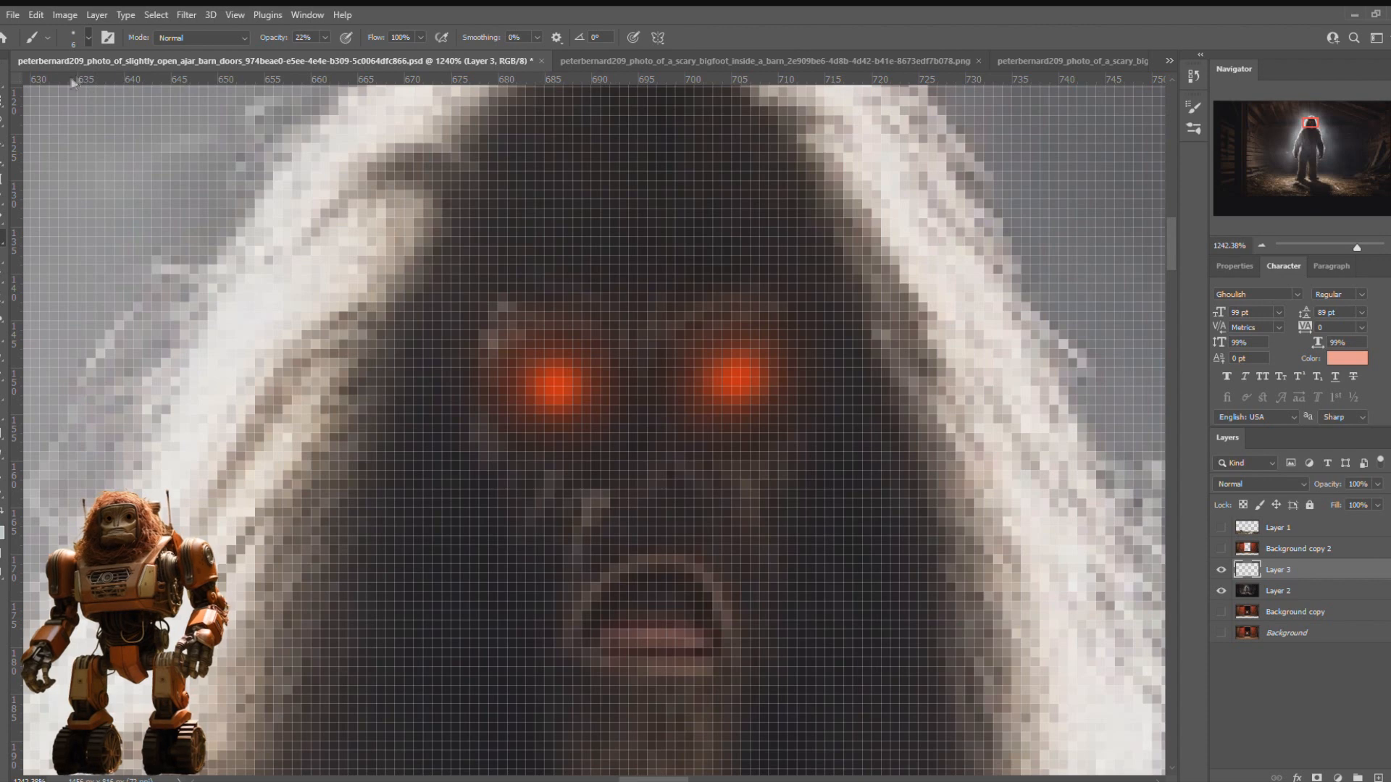
pyautogui.click(761, 355)
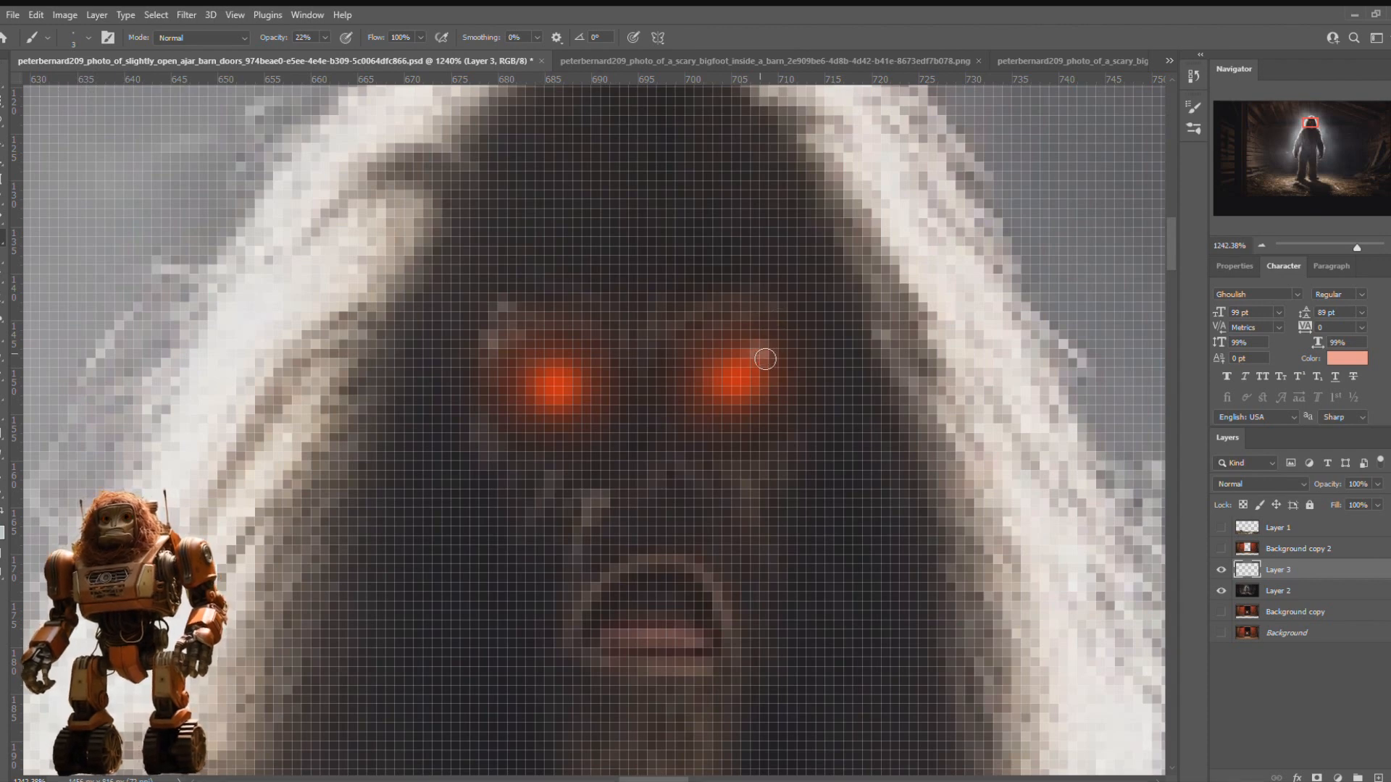
pyautogui.click(585, 376)
pyautogui.moveTo(543, 406); pyautogui.dragTo(557, 406)
pyautogui.moveTo(719, 395); pyautogui.dragTo(725, 397)
pyautogui.click(1259, 244)
pyautogui.click(1259, 245)
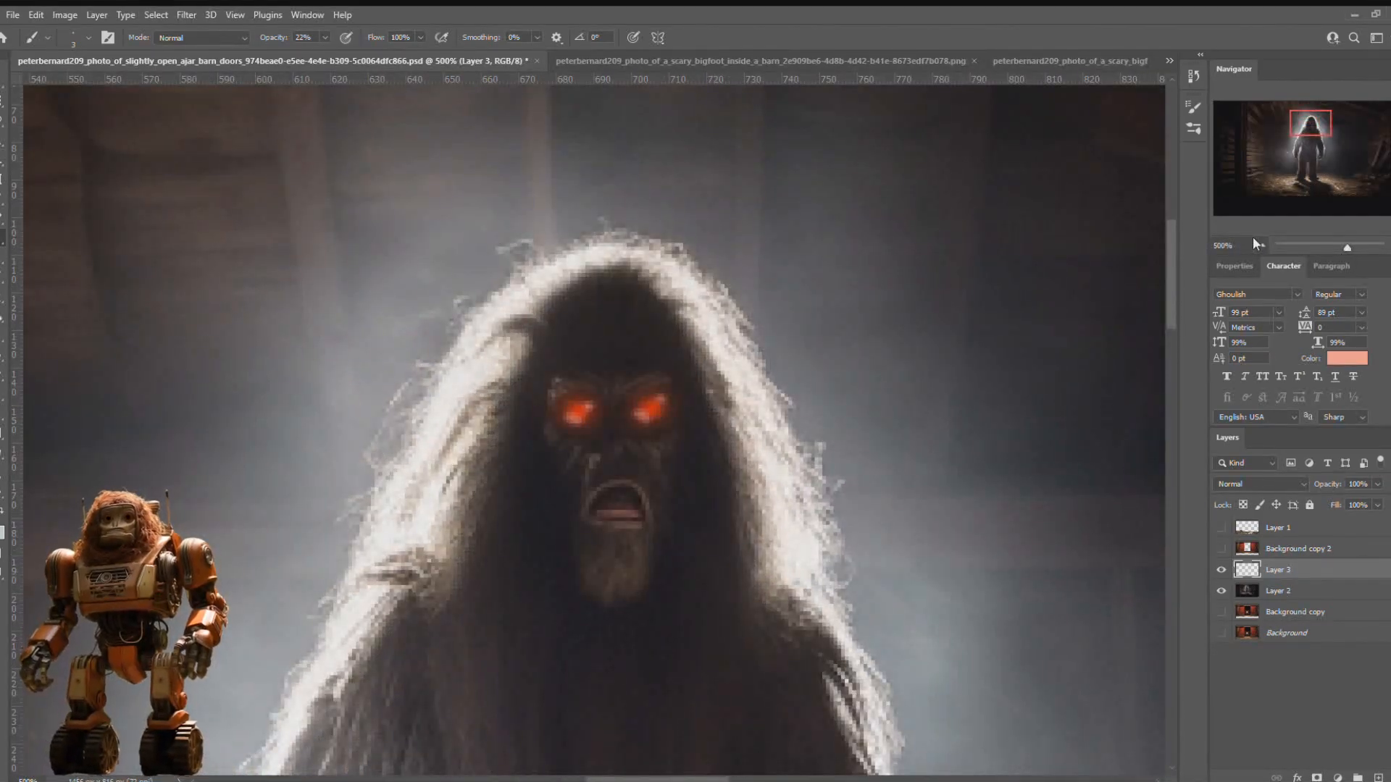
pyautogui.click(1253, 240)
pyautogui.click(1251, 238)
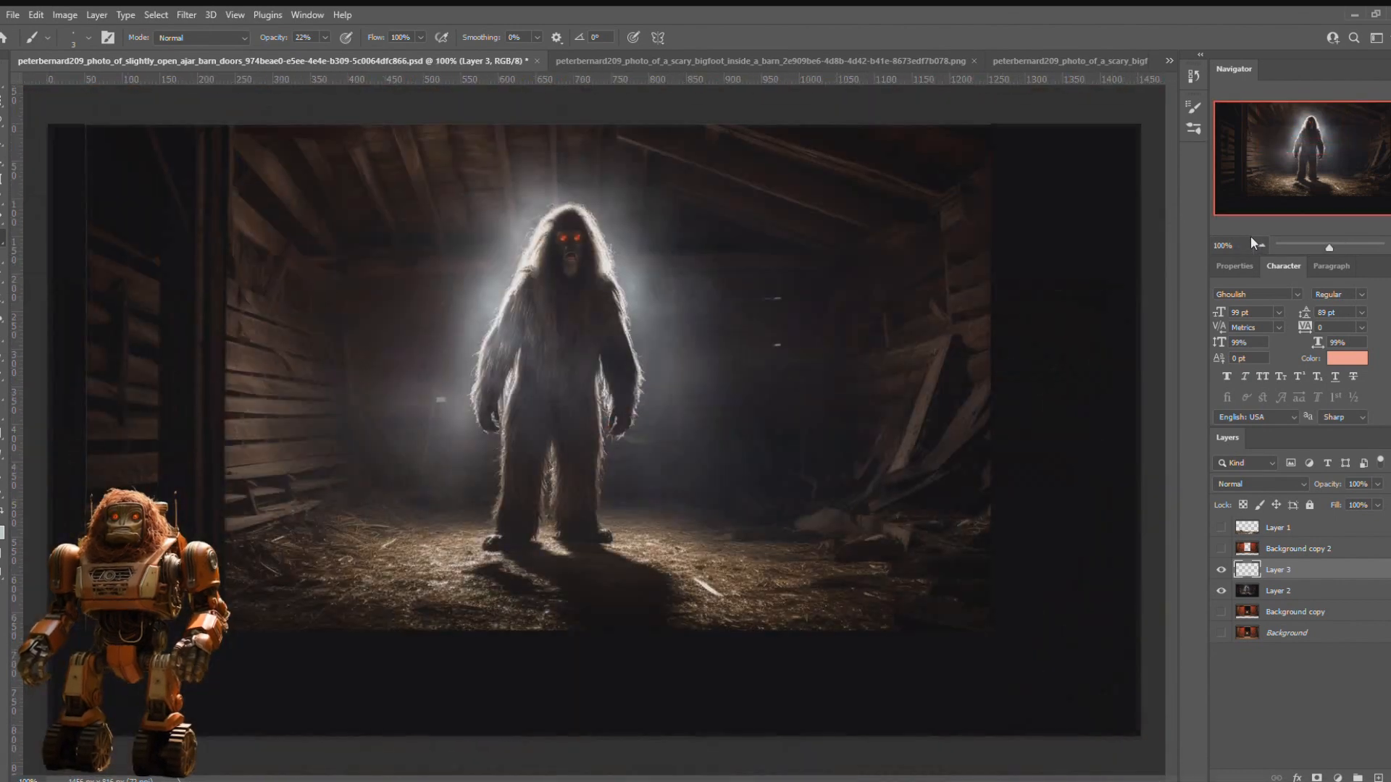
pyautogui.click(1250, 238)
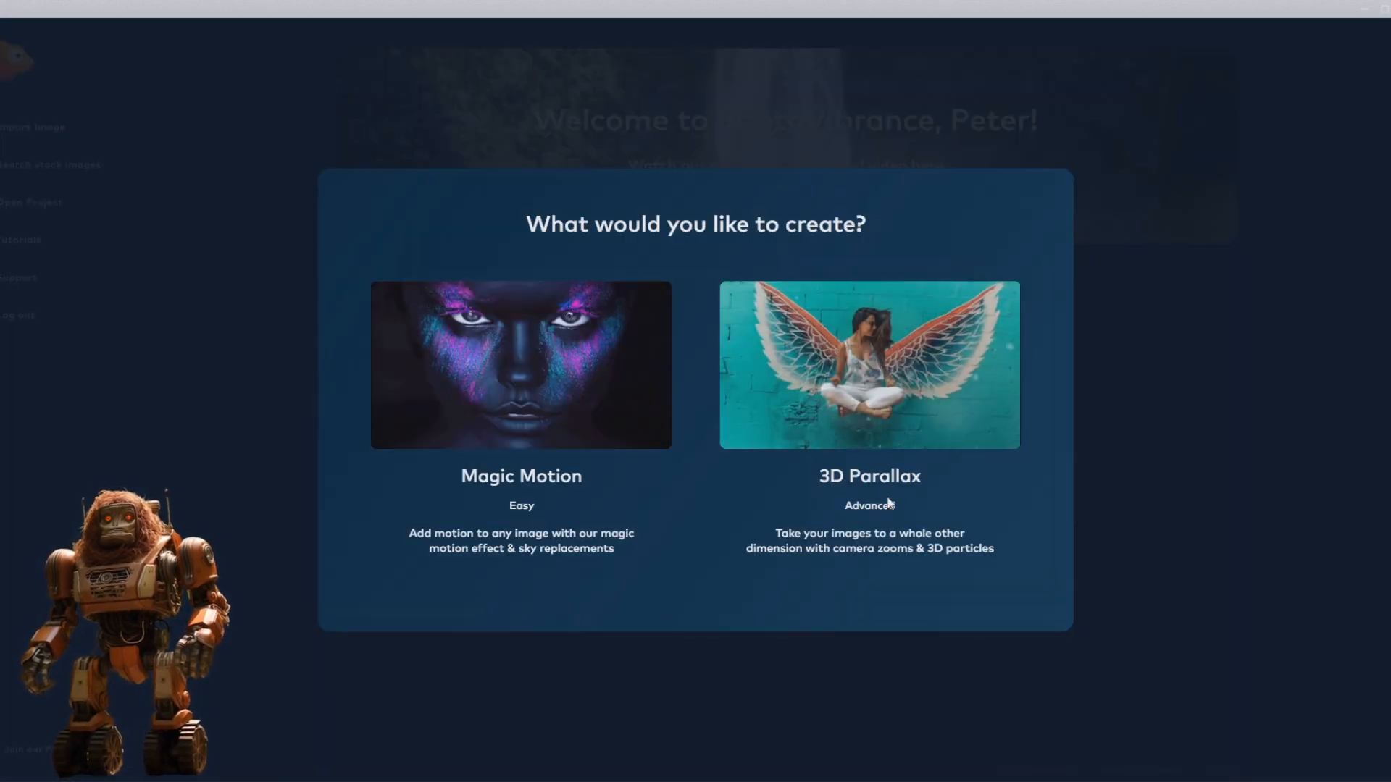
# Switch to PhotoVibrance and create a 3D Parallax project from the bigfoot image in Landscape resolution, without cutting out any objects.
pyautogui.moveTo(878, 391)
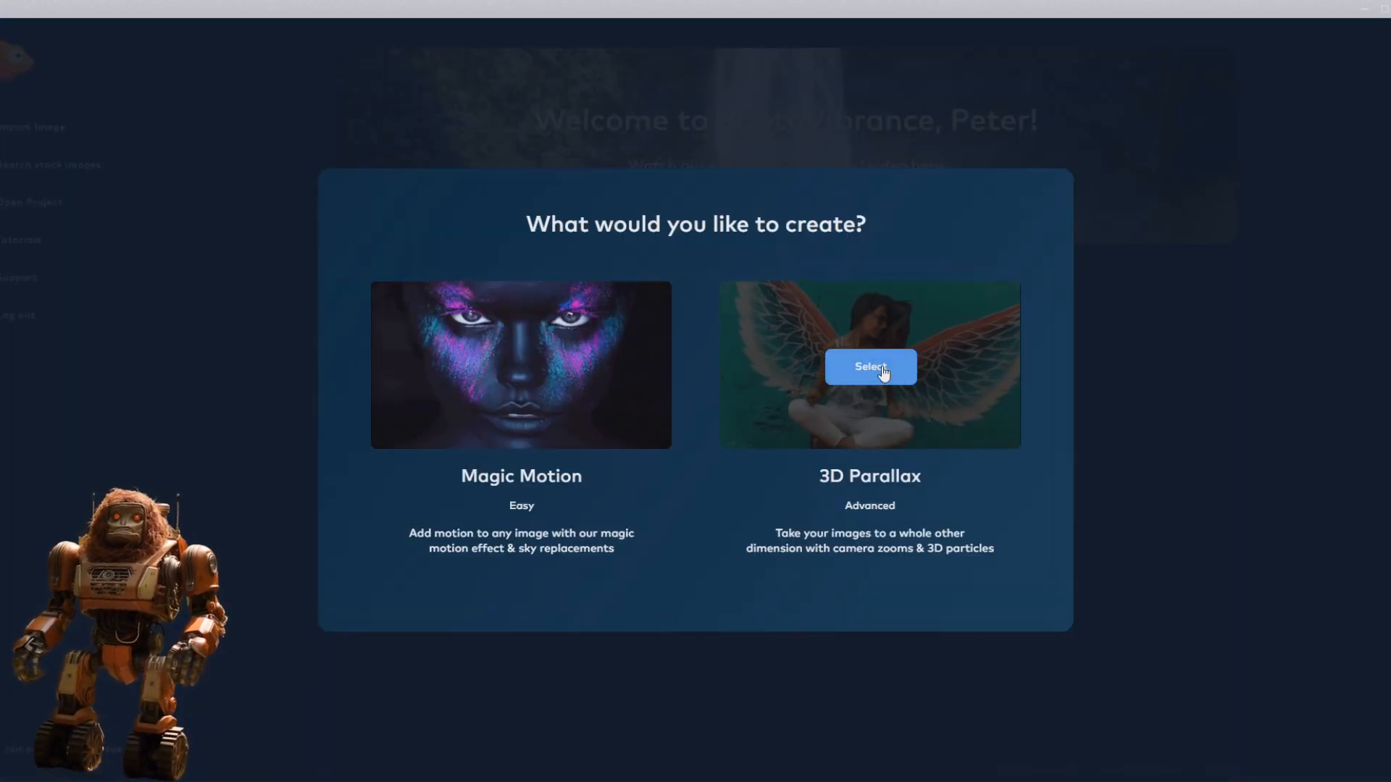
pyautogui.click(873, 367)
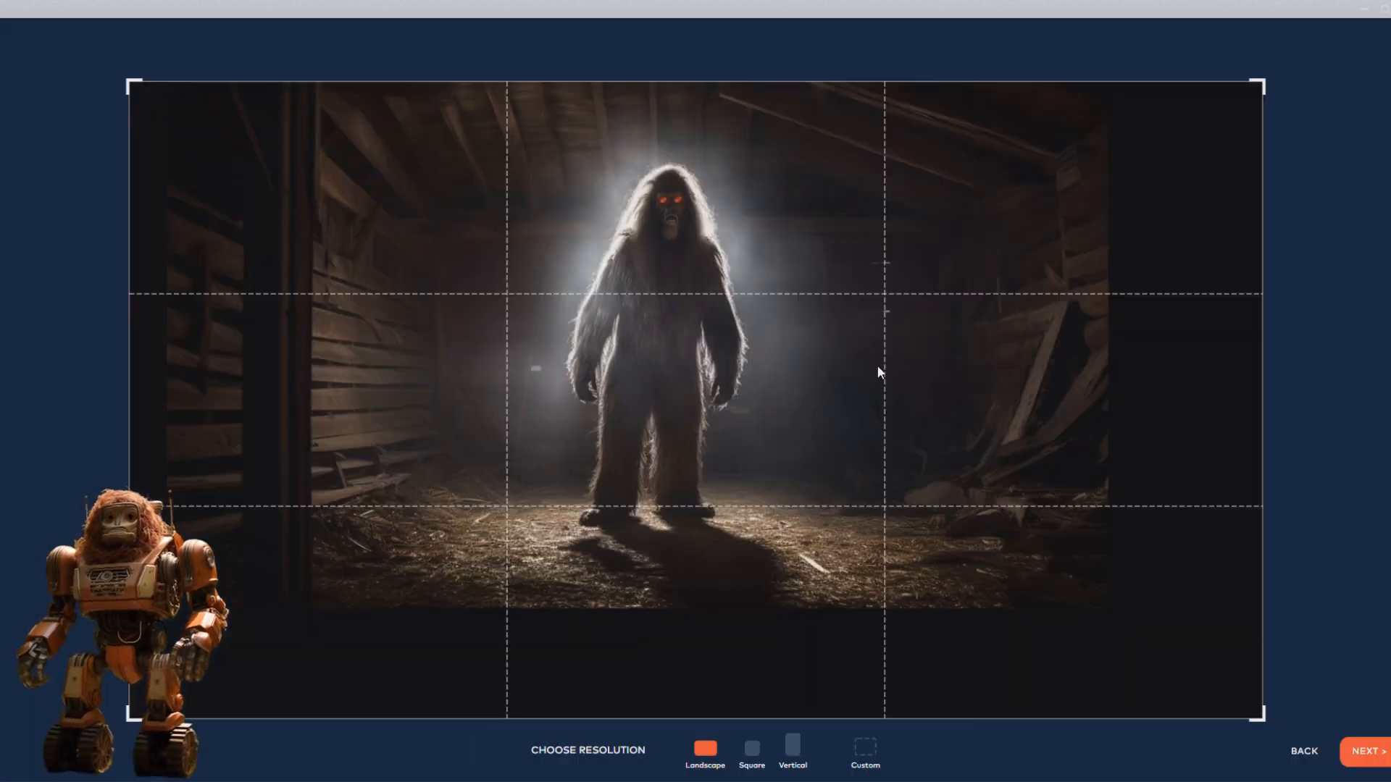
pyautogui.click(1371, 754)
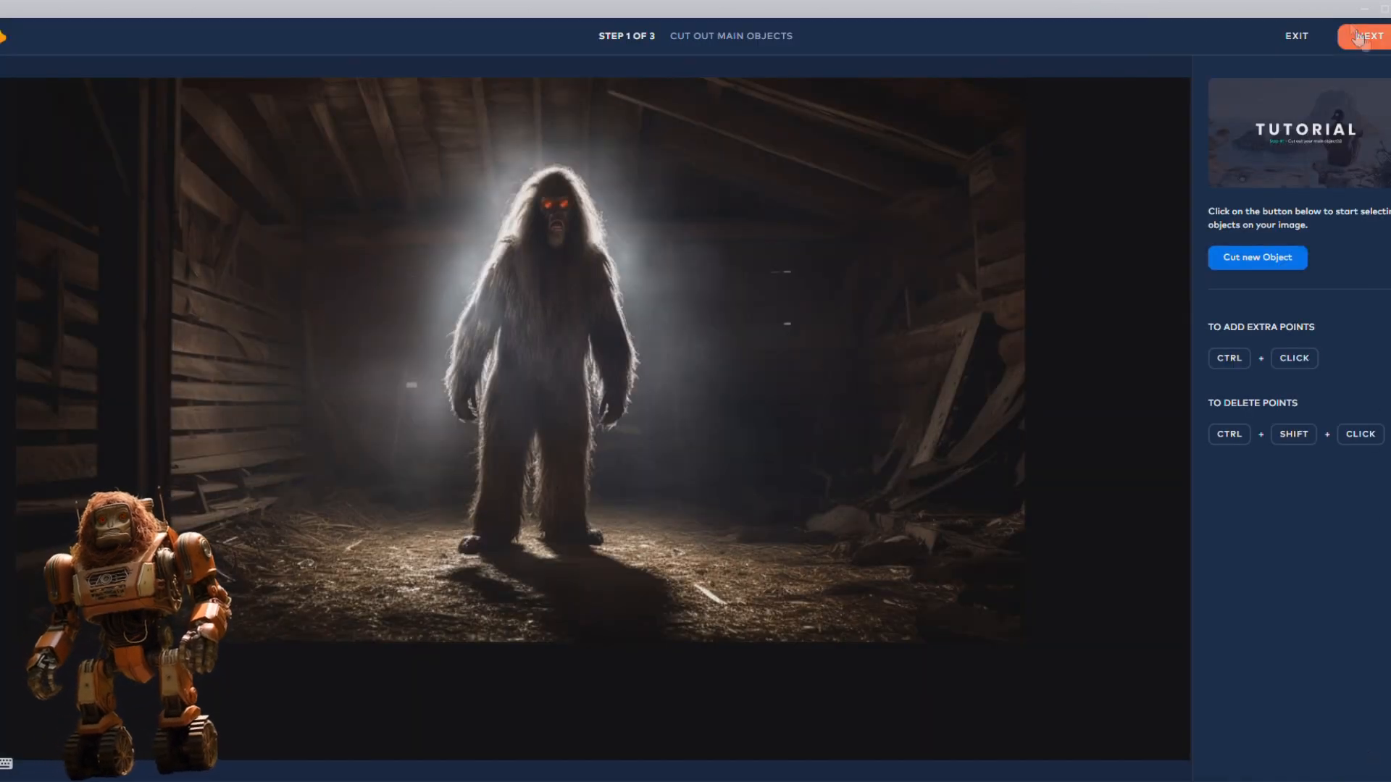
pyautogui.click(1353, 34)
pyautogui.click(1368, 36)
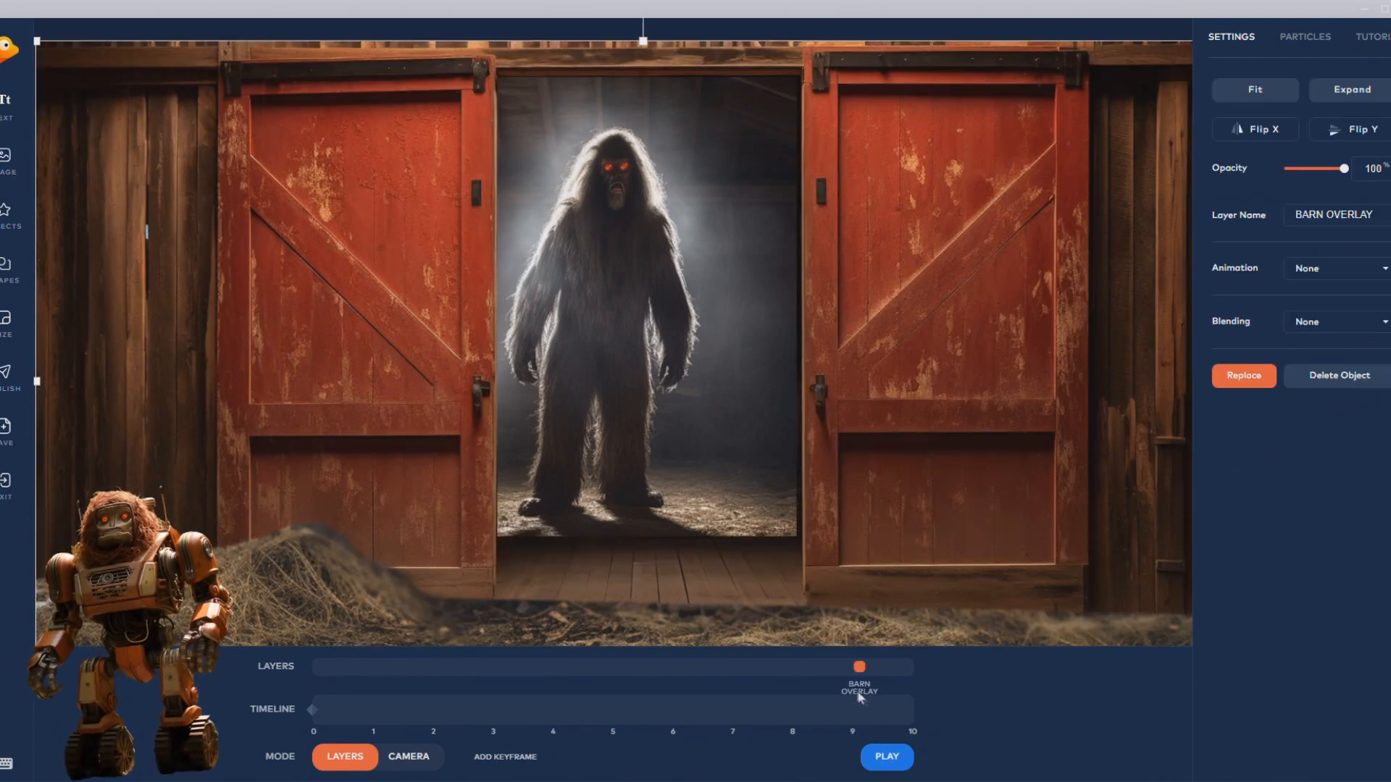
# Bring the BARN OVERLAY layer forward to about the middle of the depth range and add the first Dust overlay.
pyautogui.moveTo(860, 668); pyautogui.dragTo(660, 669)
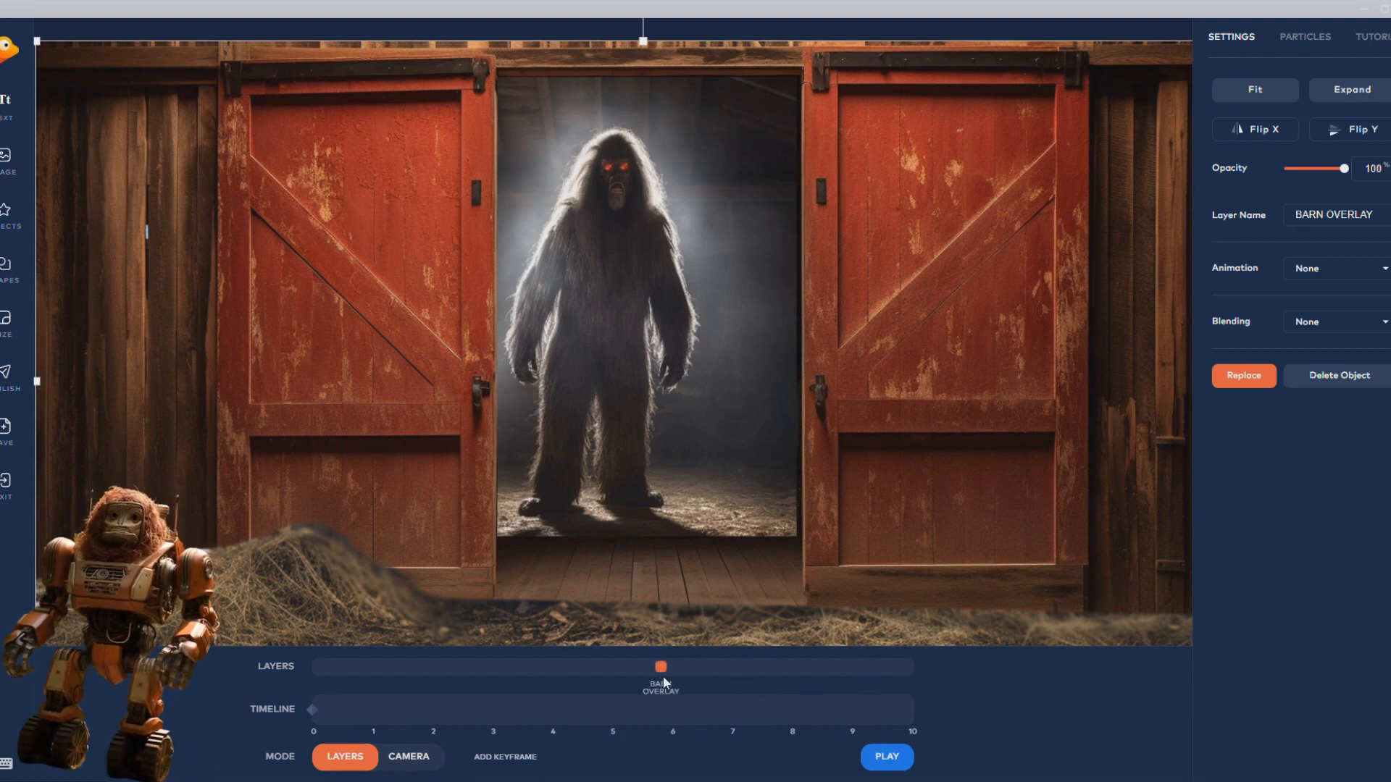
pyautogui.click(11, 232)
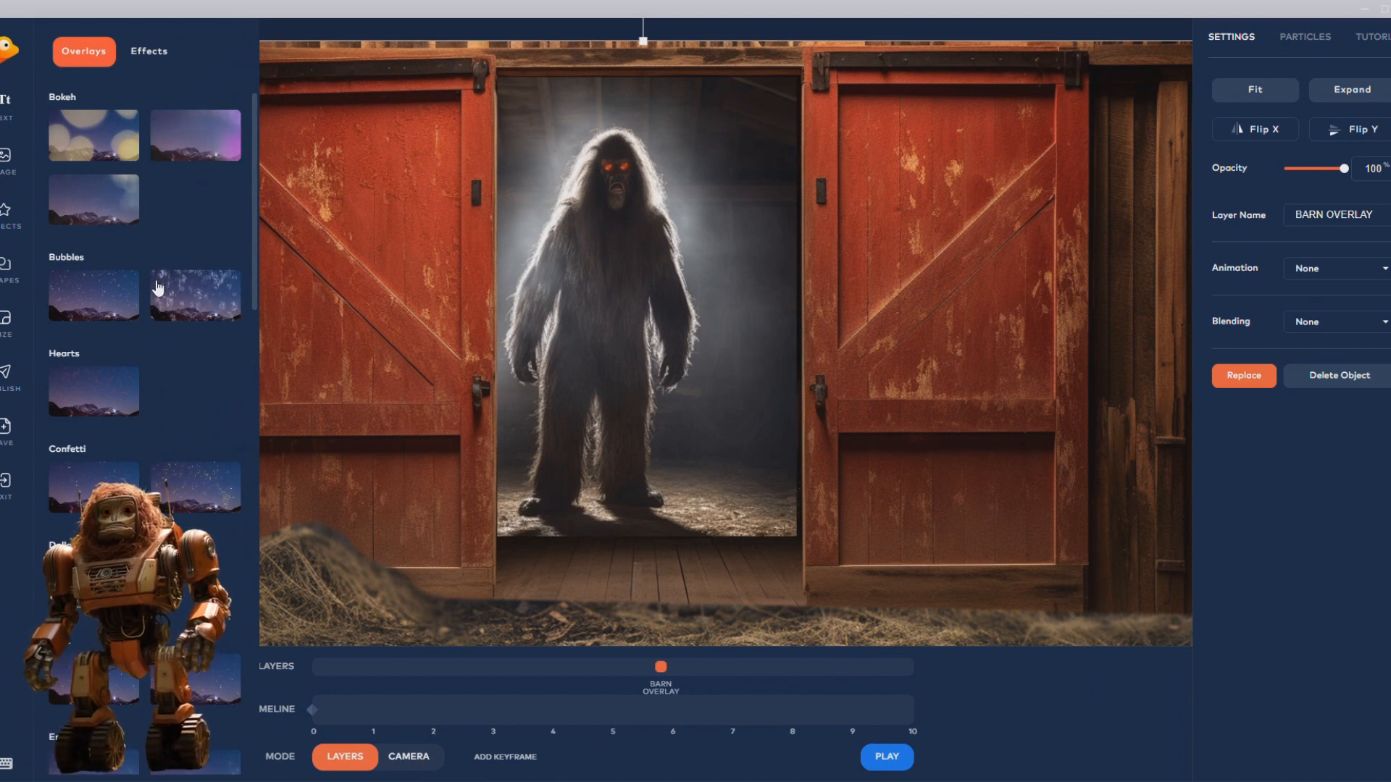
pyautogui.scroll(-5, 139, 338)
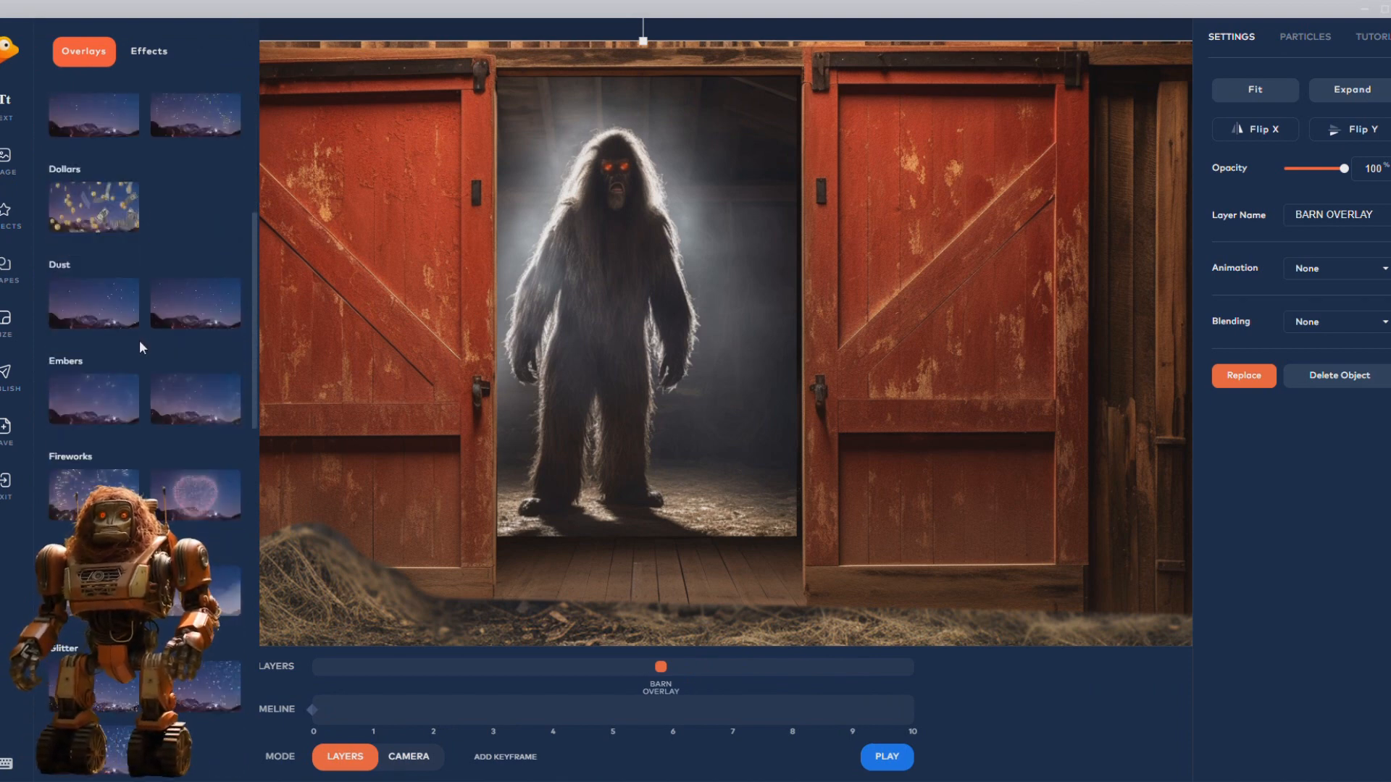
pyautogui.click(107, 309)
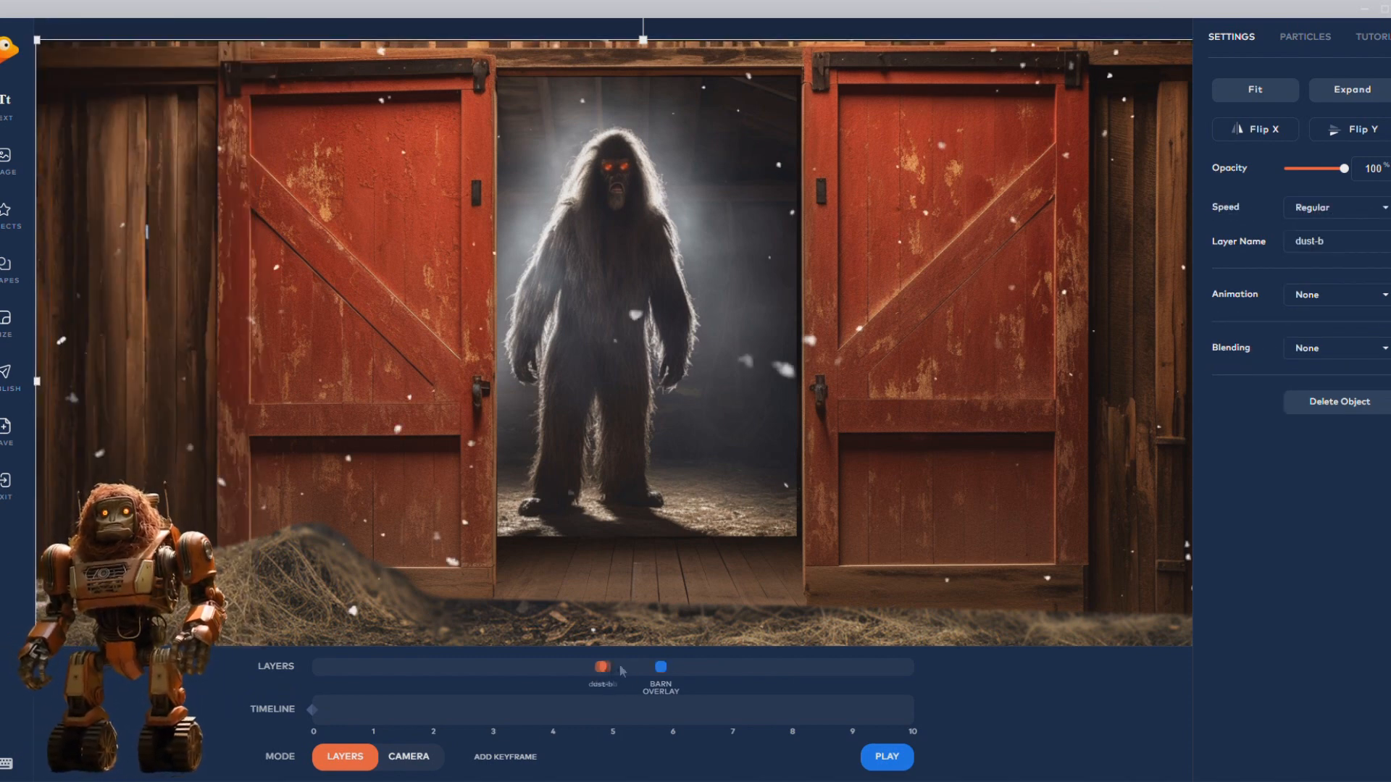
# Place the dust layer behind the barn overlay, with its opacity set to 28% and its speed to Slow.
pyautogui.moveTo(599, 667); pyautogui.dragTo(723, 667)
pyautogui.moveTo(1344, 168); pyautogui.dragTo(1300, 174)
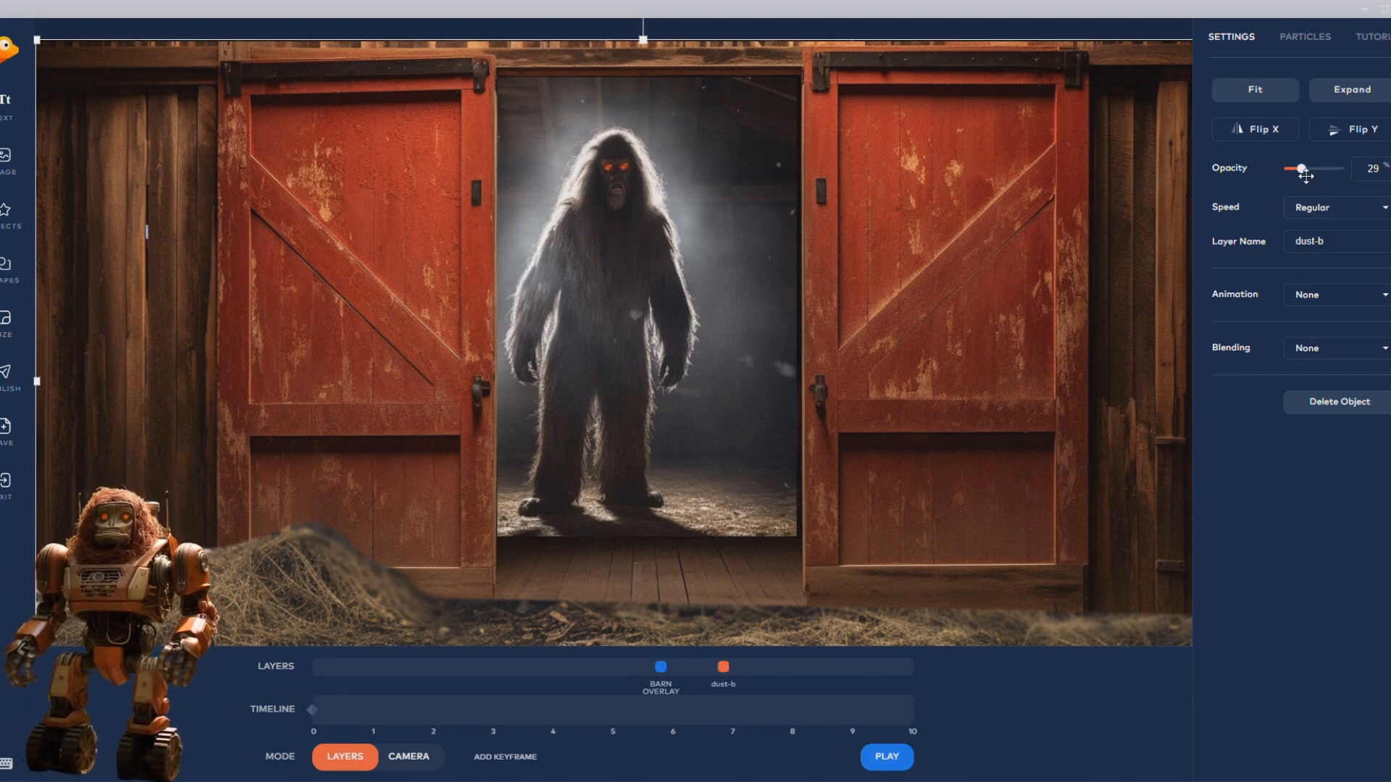
pyautogui.click(1346, 208)
pyautogui.click(1358, 235)
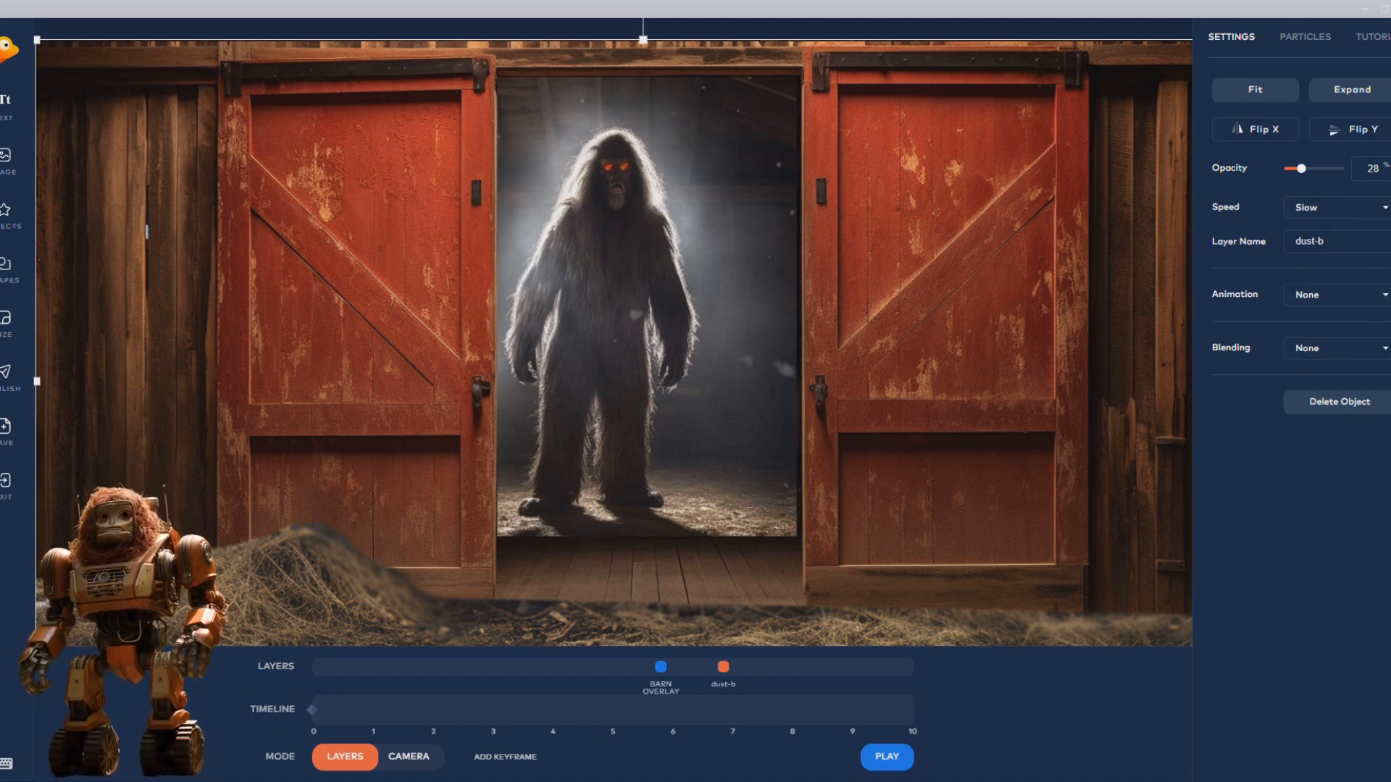
# Add the first Fog overlay in front of the barn doors.
pyautogui.click(7, 229)
pyautogui.scroll(-4, 180, 445)
pyautogui.scroll(-2, 181, 446)
pyautogui.scroll(-2, 180, 445)
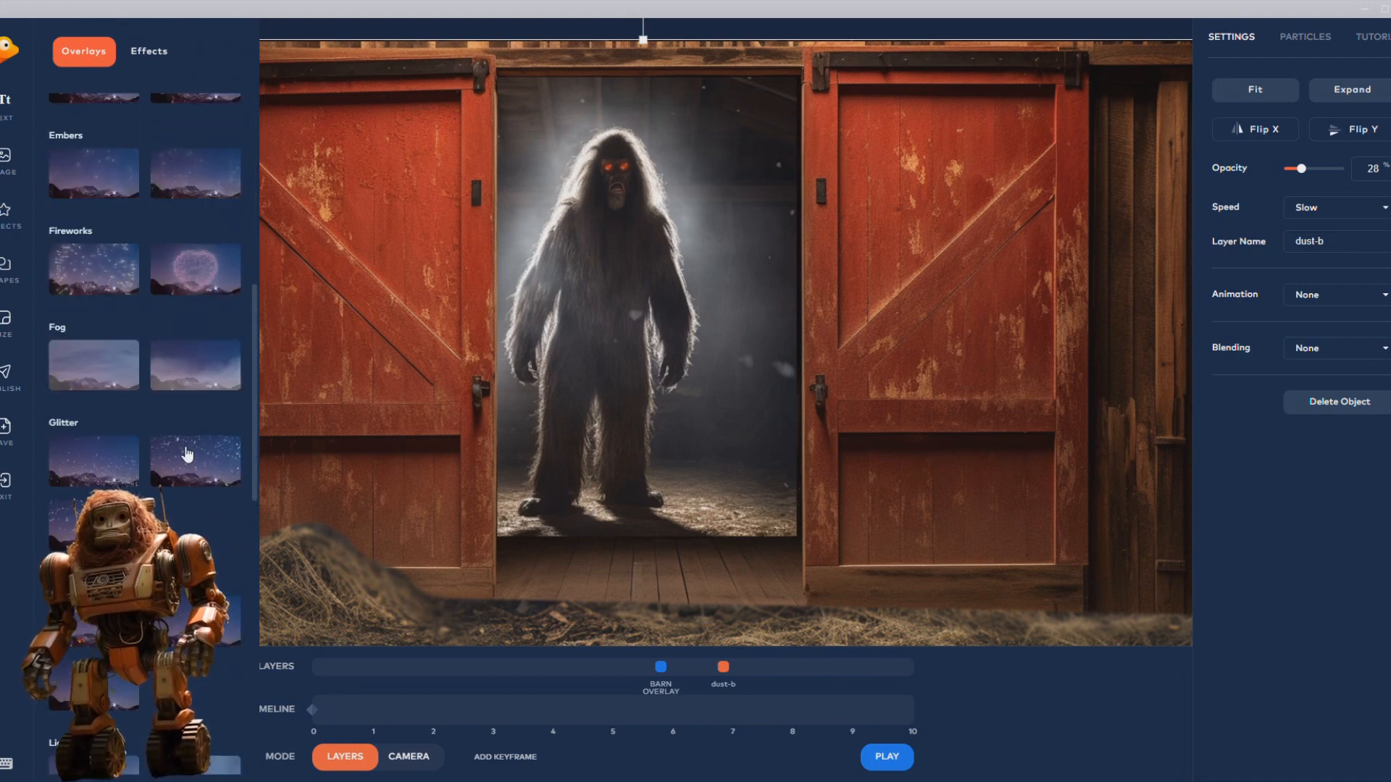
pyautogui.click(109, 370)
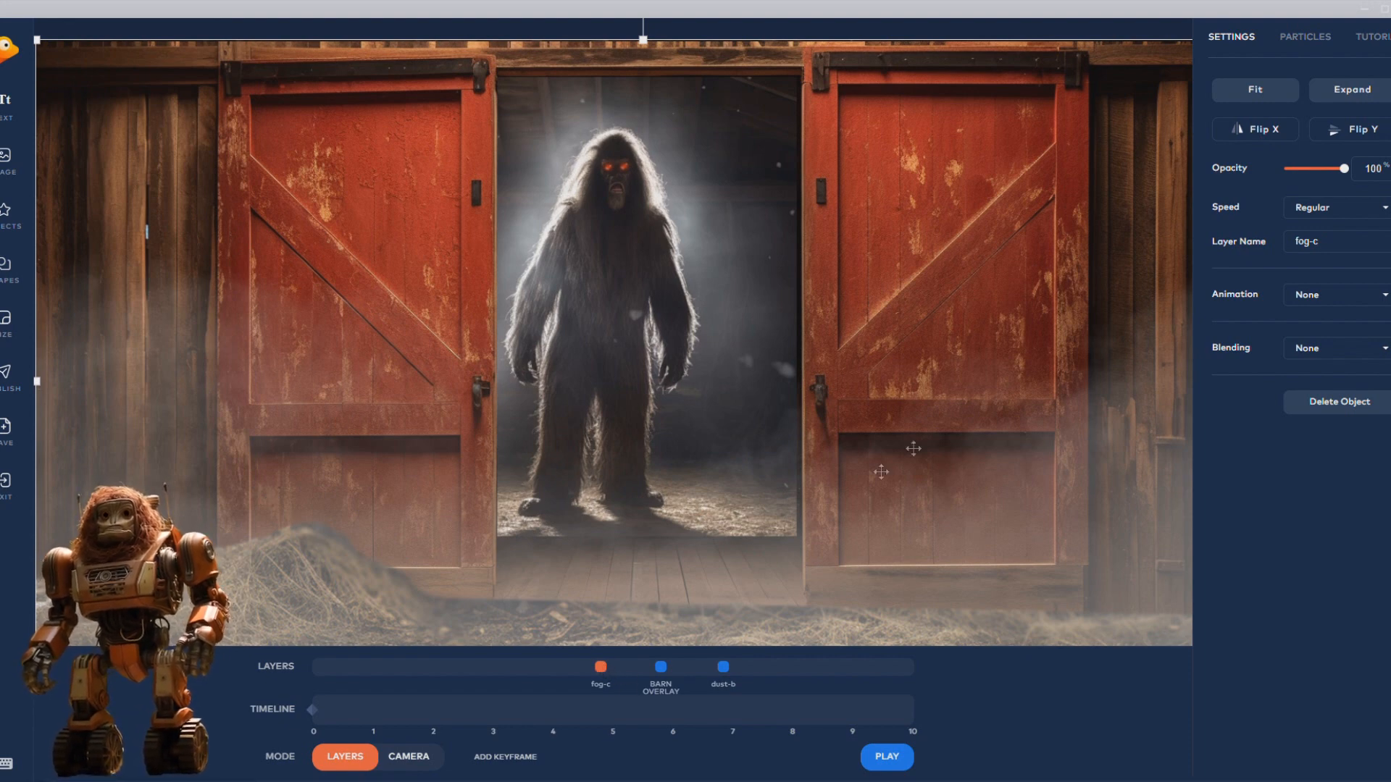
# Turn on particles for the scene and choose the blurred white orb as the particle.
pyautogui.click(1297, 35)
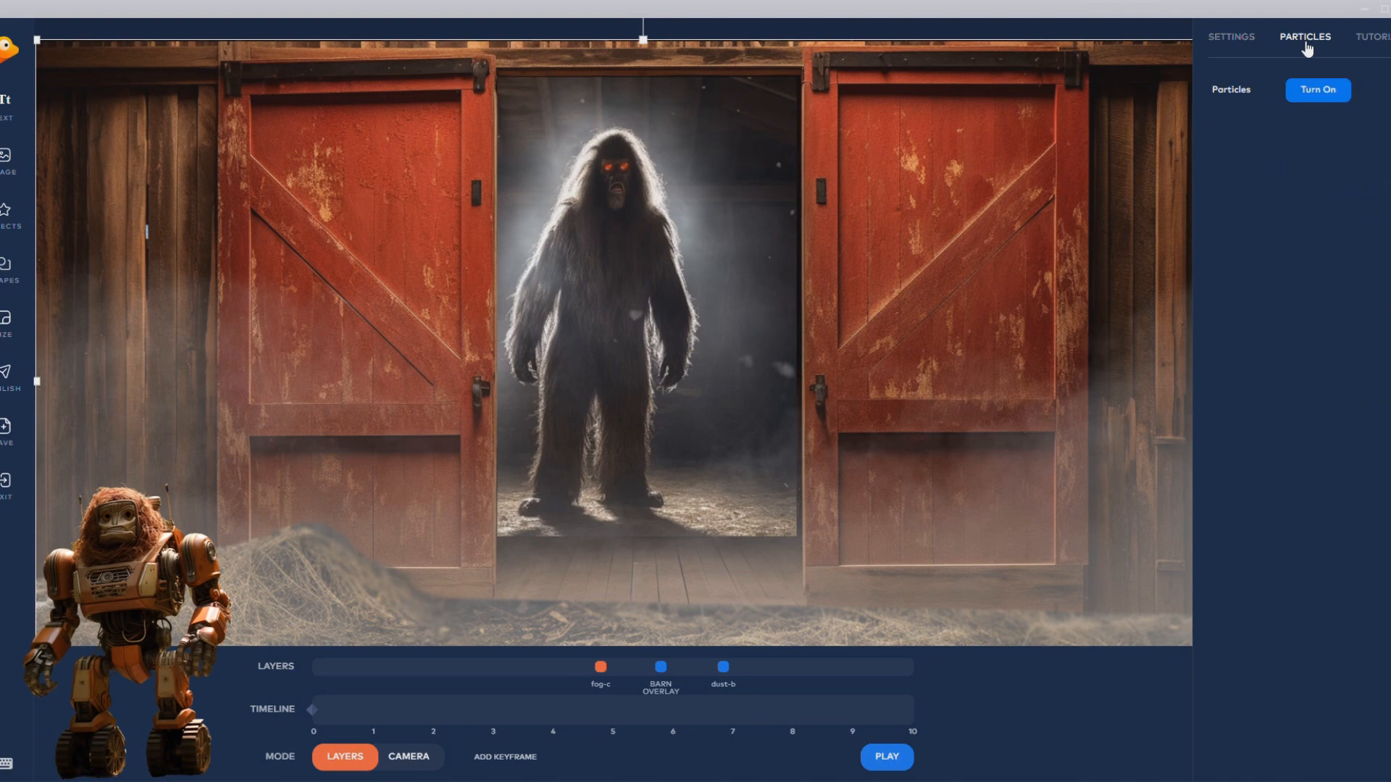
pyautogui.click(1318, 89)
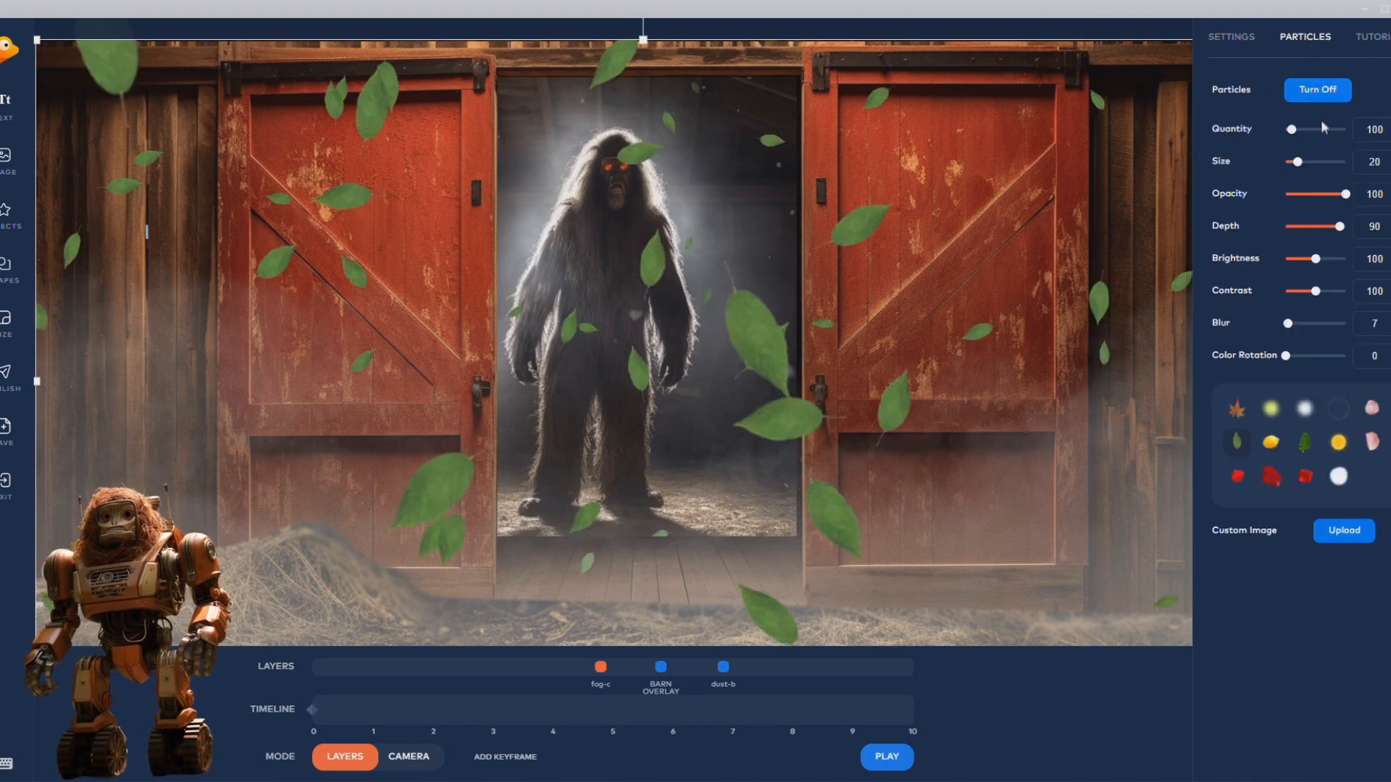
pyautogui.click(1350, 410)
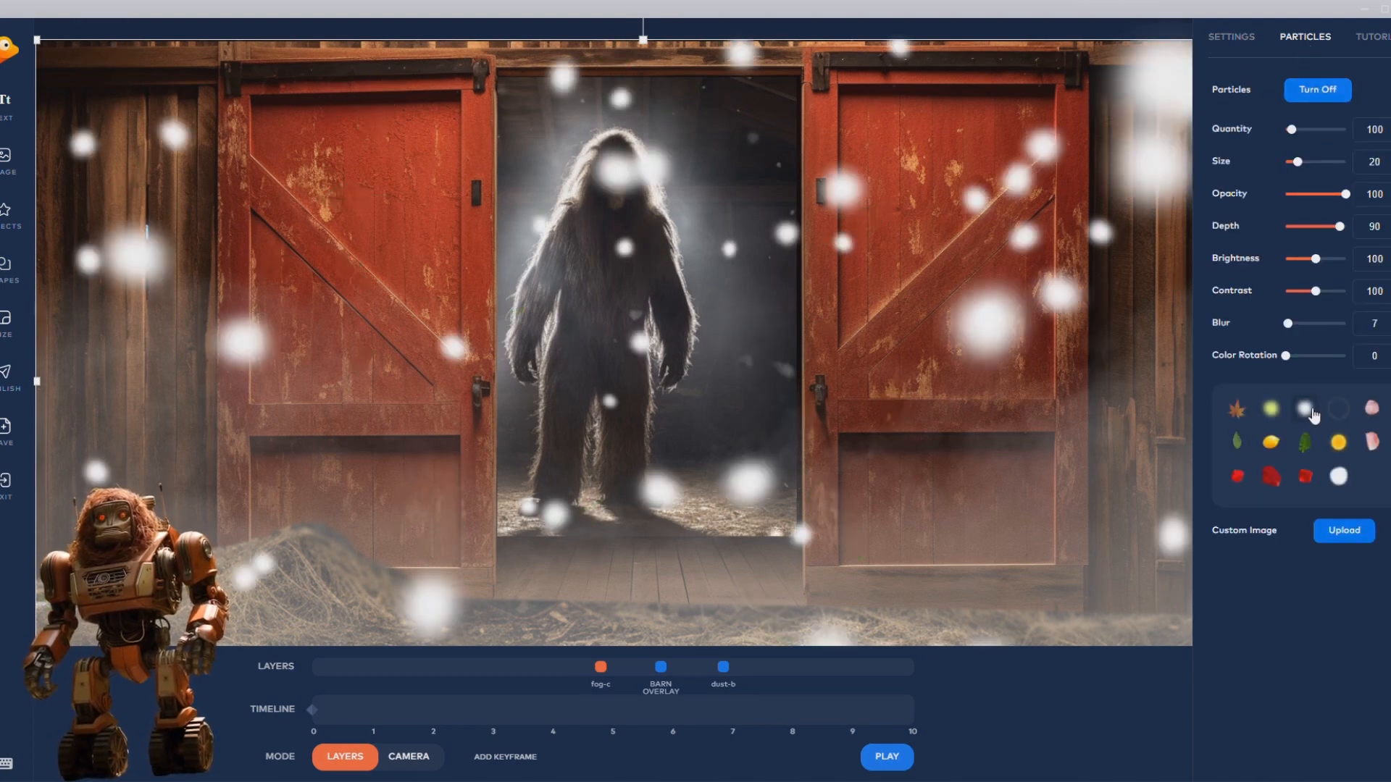
pyautogui.click(1304, 410)
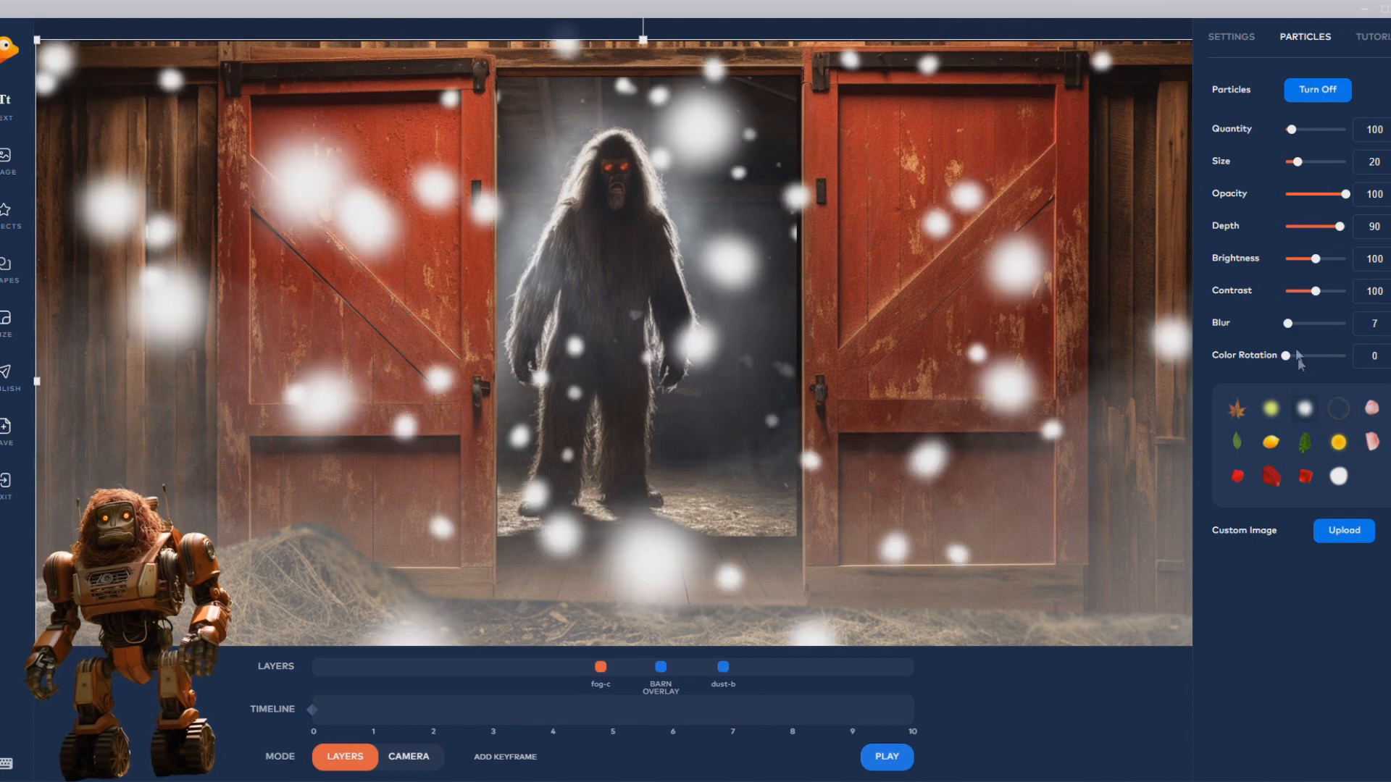
# Soften the white particles: blur 200, contrast 0, depth 100, brightness 38, quantity 80 and opacity 28.
pyautogui.moveTo(1290, 323)
pyautogui.mouseDown()
pyautogui.moveTo(1369, 321)
pyautogui.moveTo(1294, 300)
pyautogui.mouseUp()
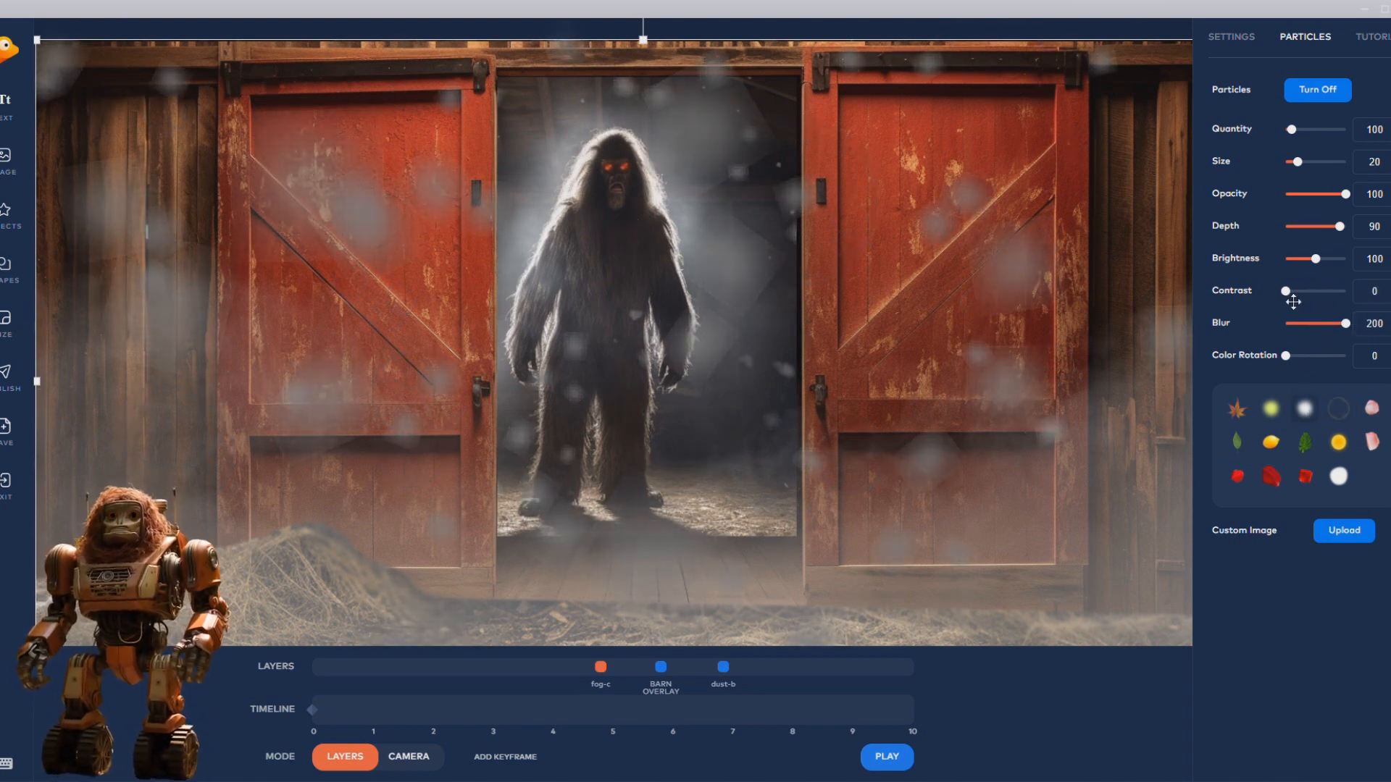
pyautogui.moveTo(1351, 234); pyautogui.dragTo(1316, 198)
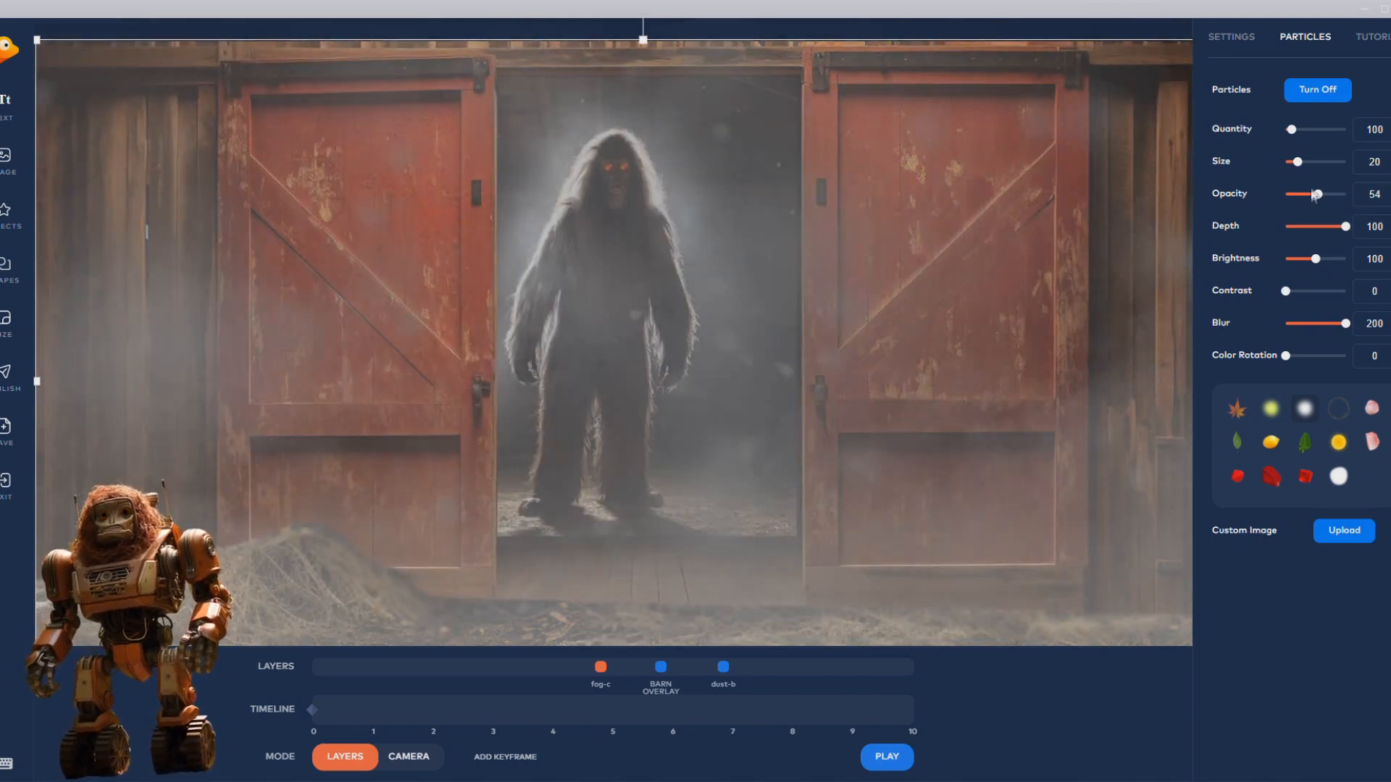
pyautogui.moveTo(1301, 138); pyautogui.dragTo(1299, 139)
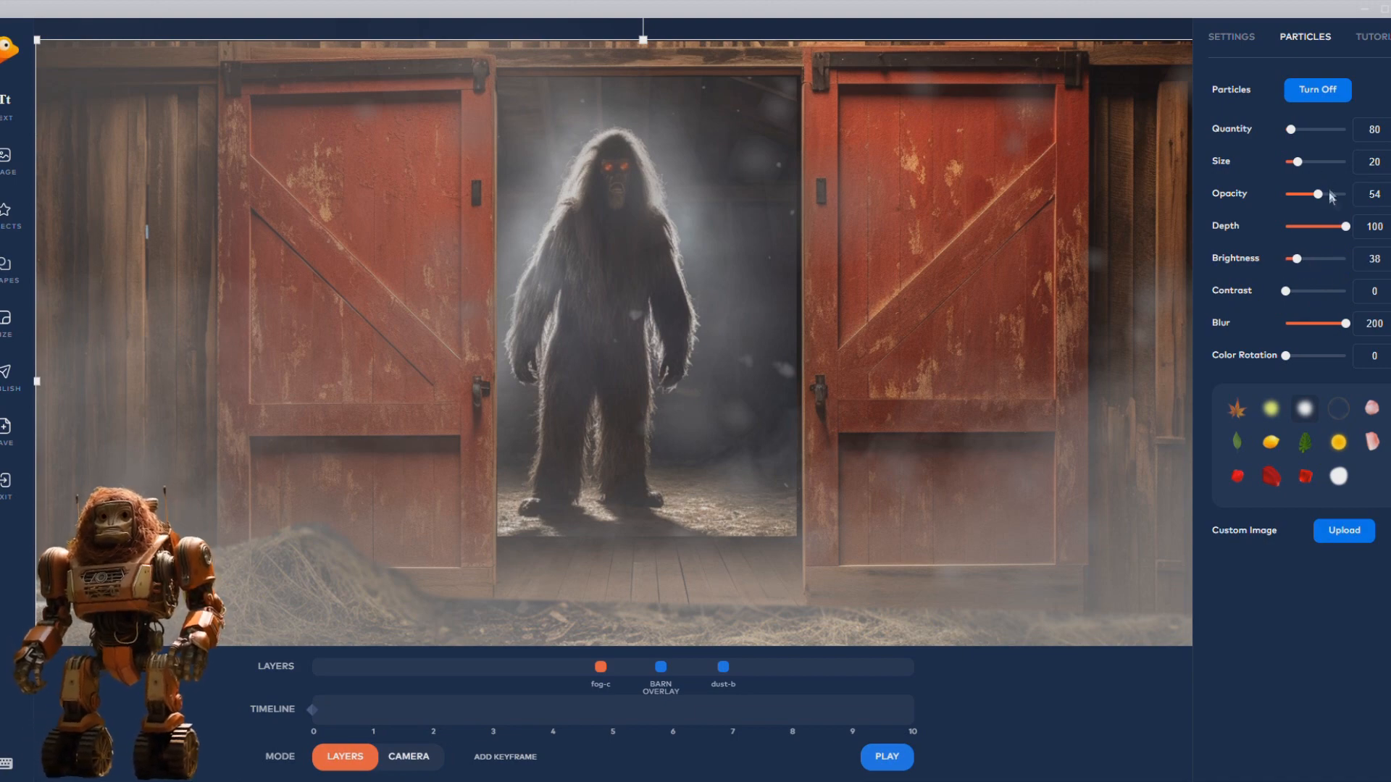
pyautogui.moveTo(1322, 205); pyautogui.dragTo(1308, 205)
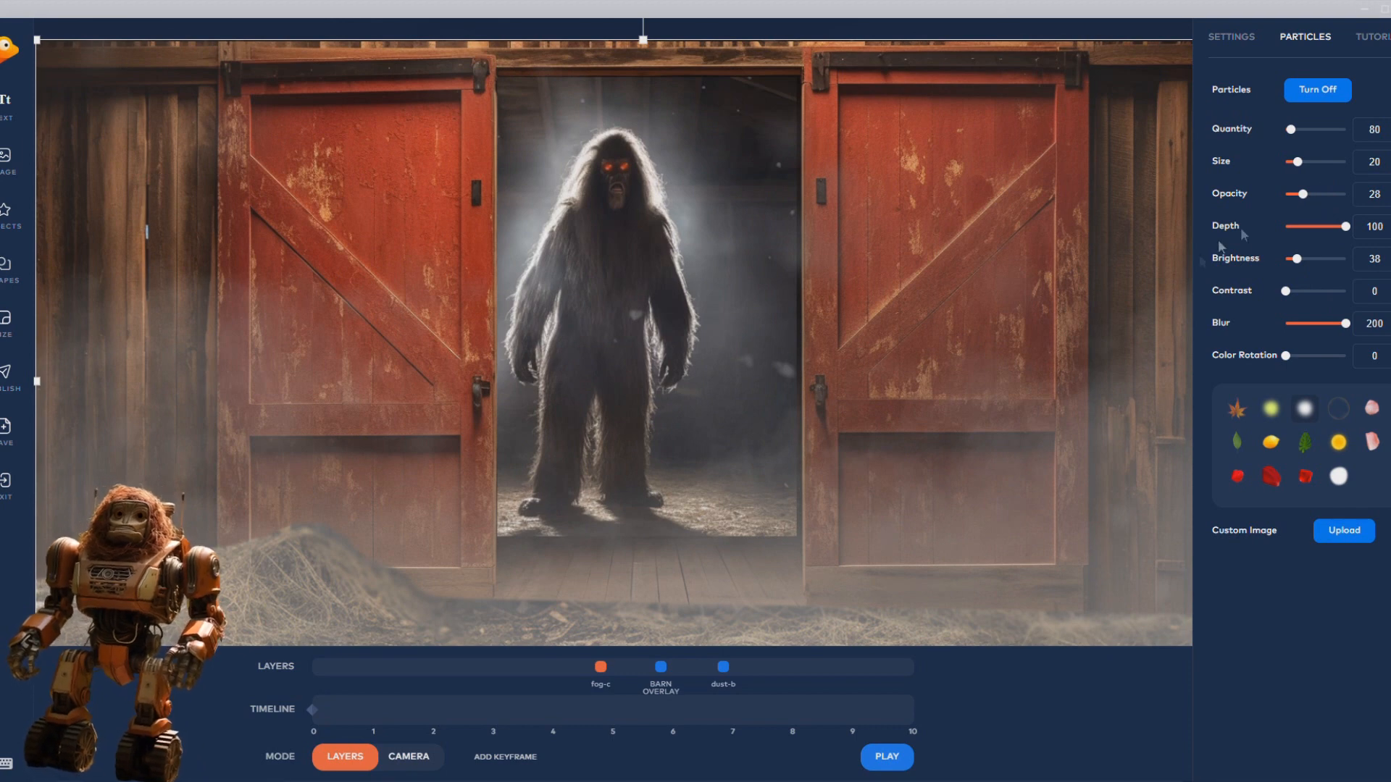
# At the camera keyframe just before 5 seconds, zoom in on the doorway and pan until the bigfoot stands left of centre.
pyautogui.click(423, 762)
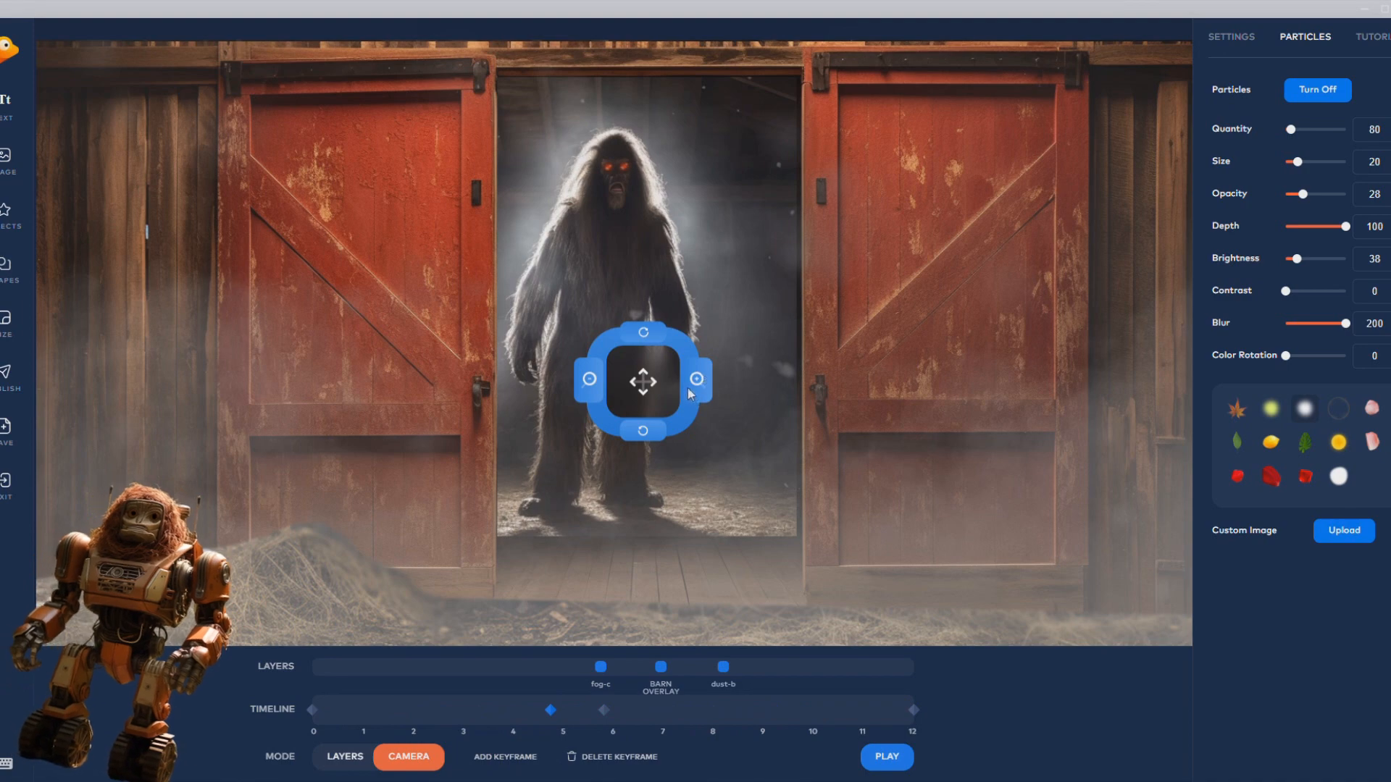
pyautogui.click(694, 382)
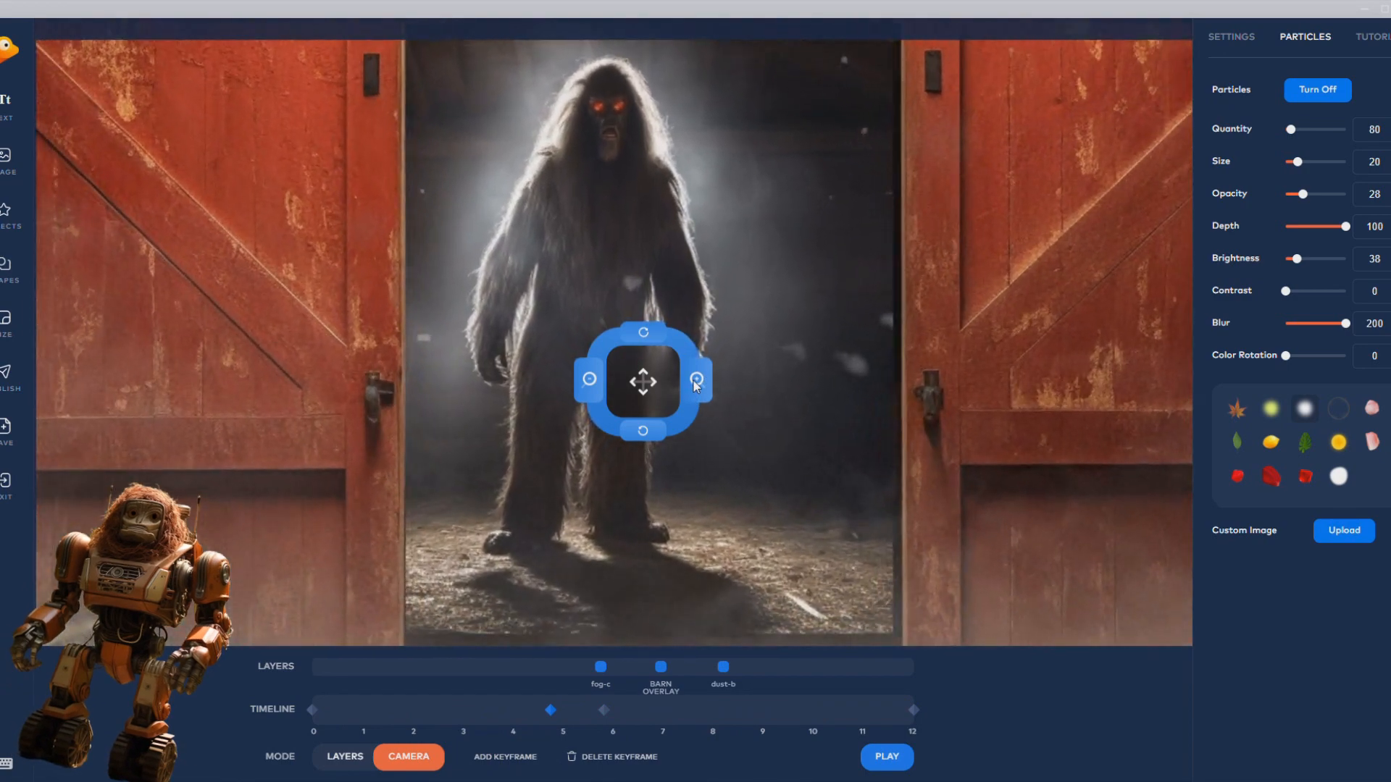
pyautogui.moveTo(651, 386); pyautogui.dragTo(643, 297)
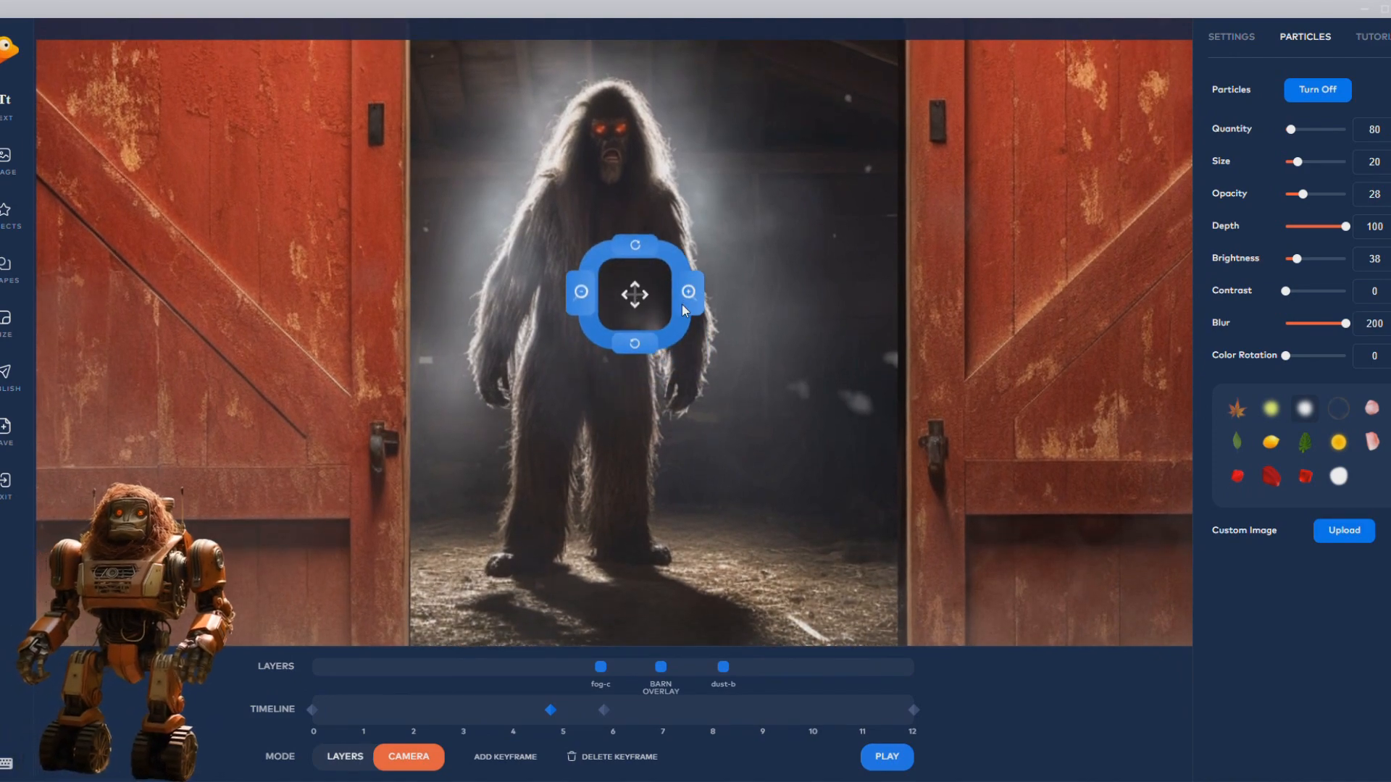
pyautogui.moveTo(643, 297); pyautogui.dragTo(1044, 290)
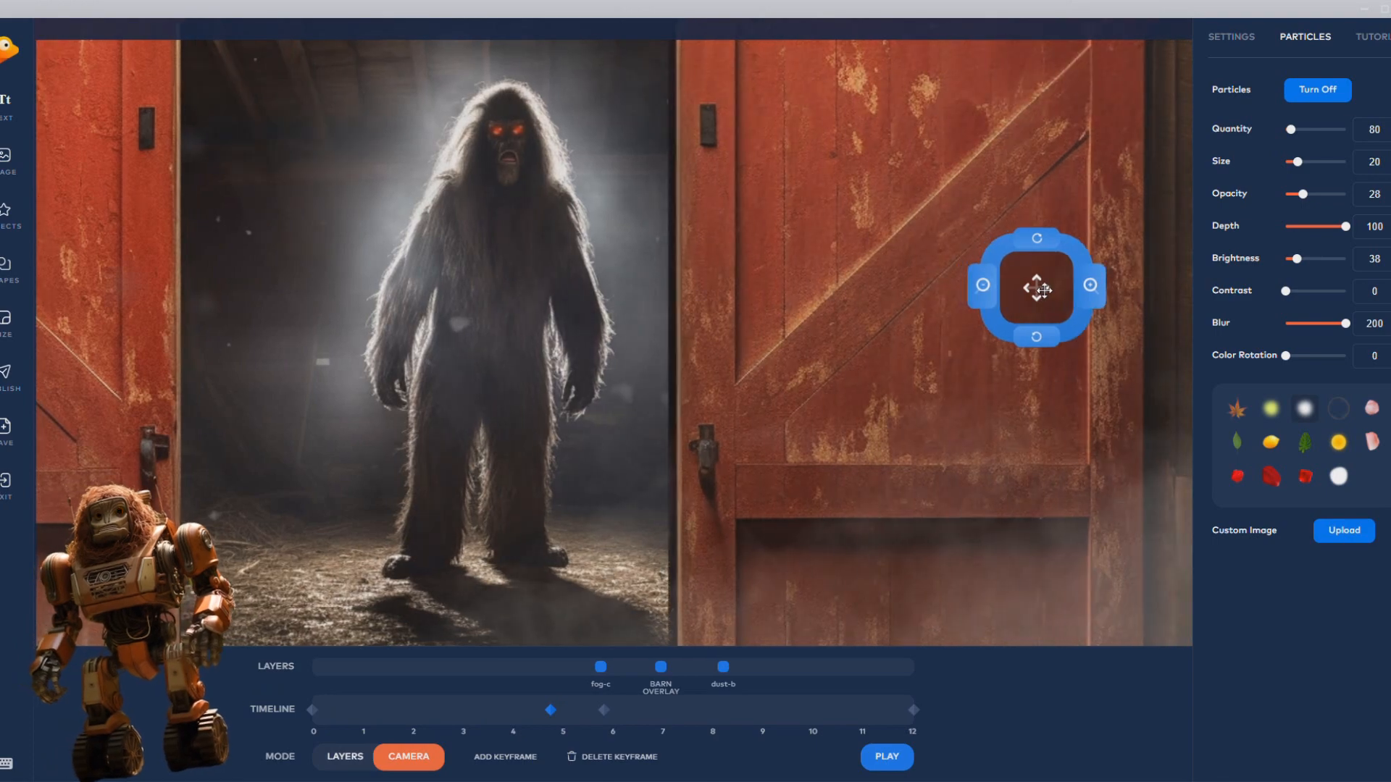
# Move the camera keyframe near 6 seconds to about 7 seconds and zoom in closely on the bigfoot there.
pyautogui.click(604, 711)
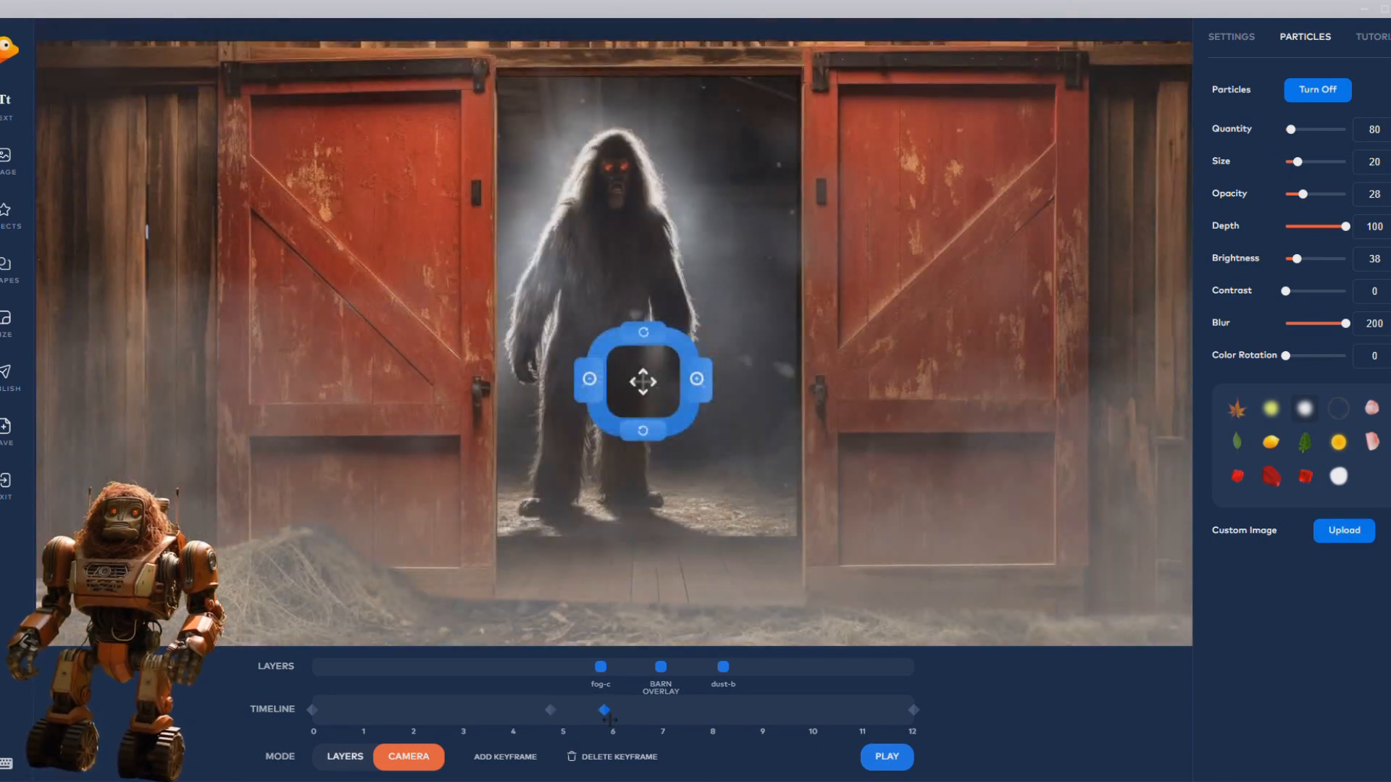
pyautogui.click(697, 380)
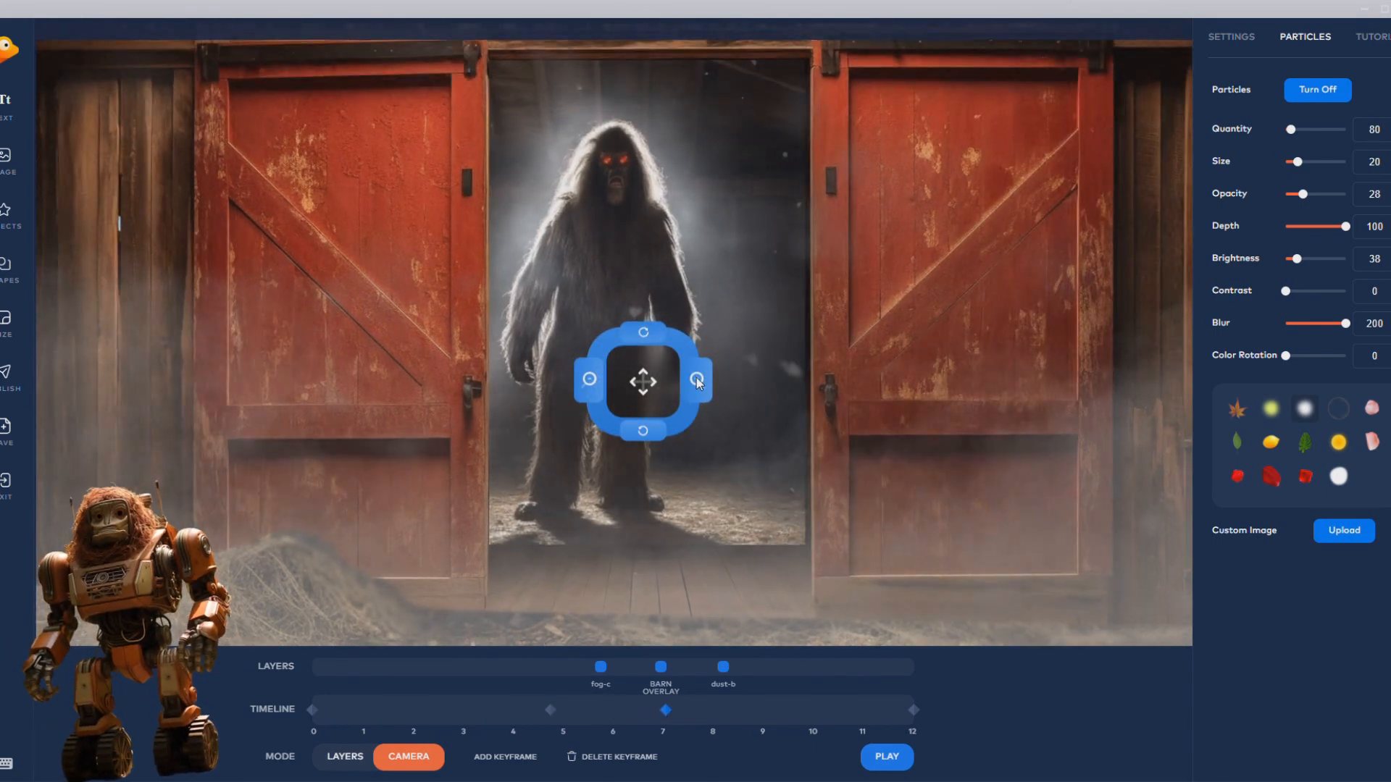
pyautogui.click(697, 380)
pyautogui.click(697, 380)
pyautogui.click(697, 380)
pyautogui.click(697, 379)
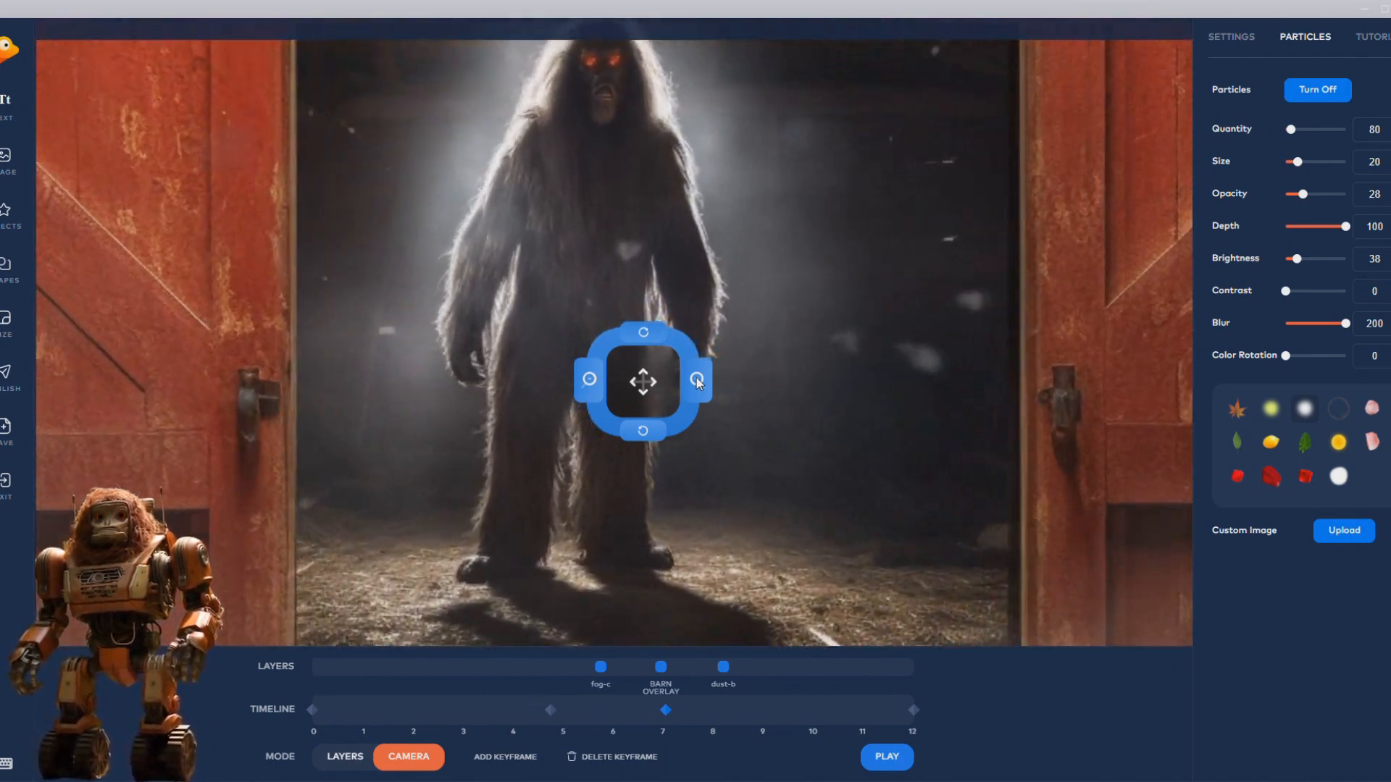
pyautogui.click(697, 380)
pyautogui.click(696, 379)
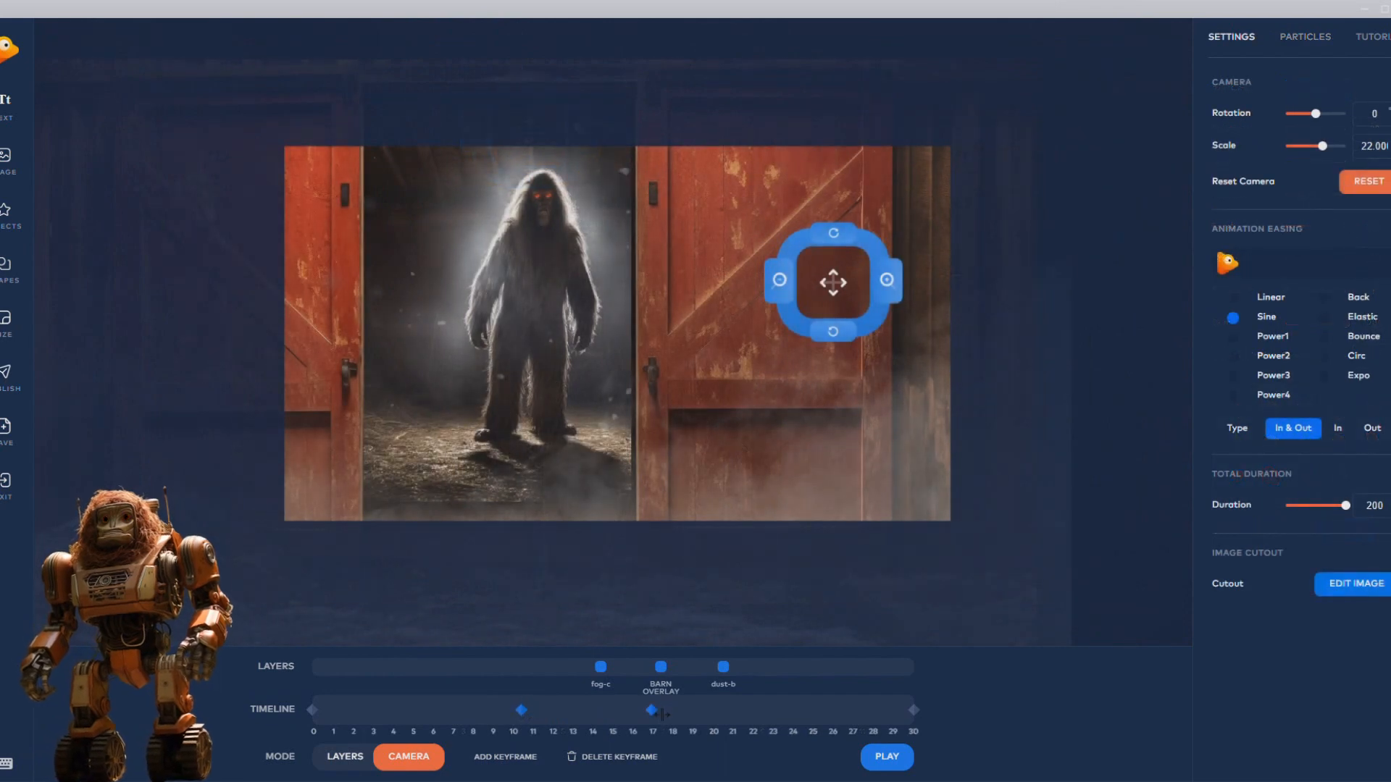
# Move the bigfoot close-up keyframe to 20 seconds on the timeline and play the camera animation.
pyautogui.click(660, 714)
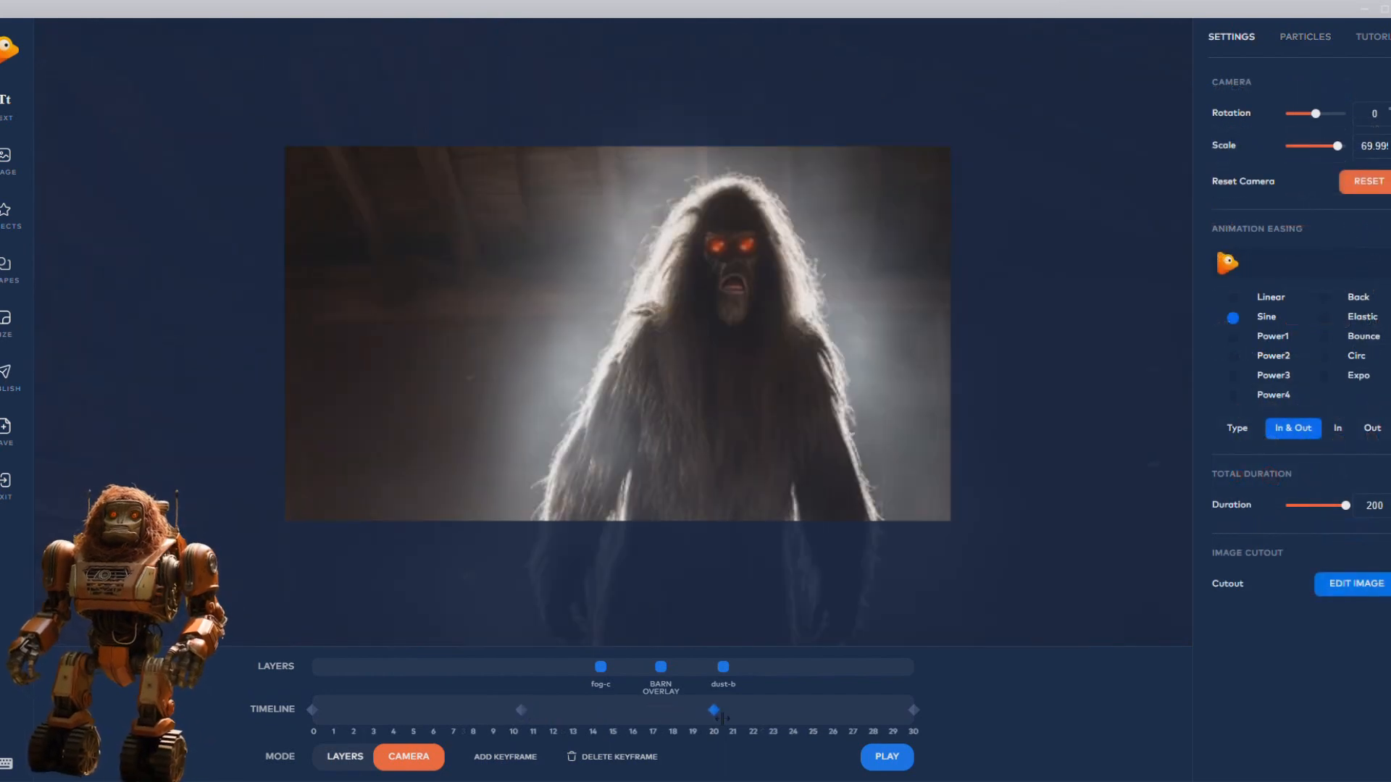
pyautogui.click(907, 761)
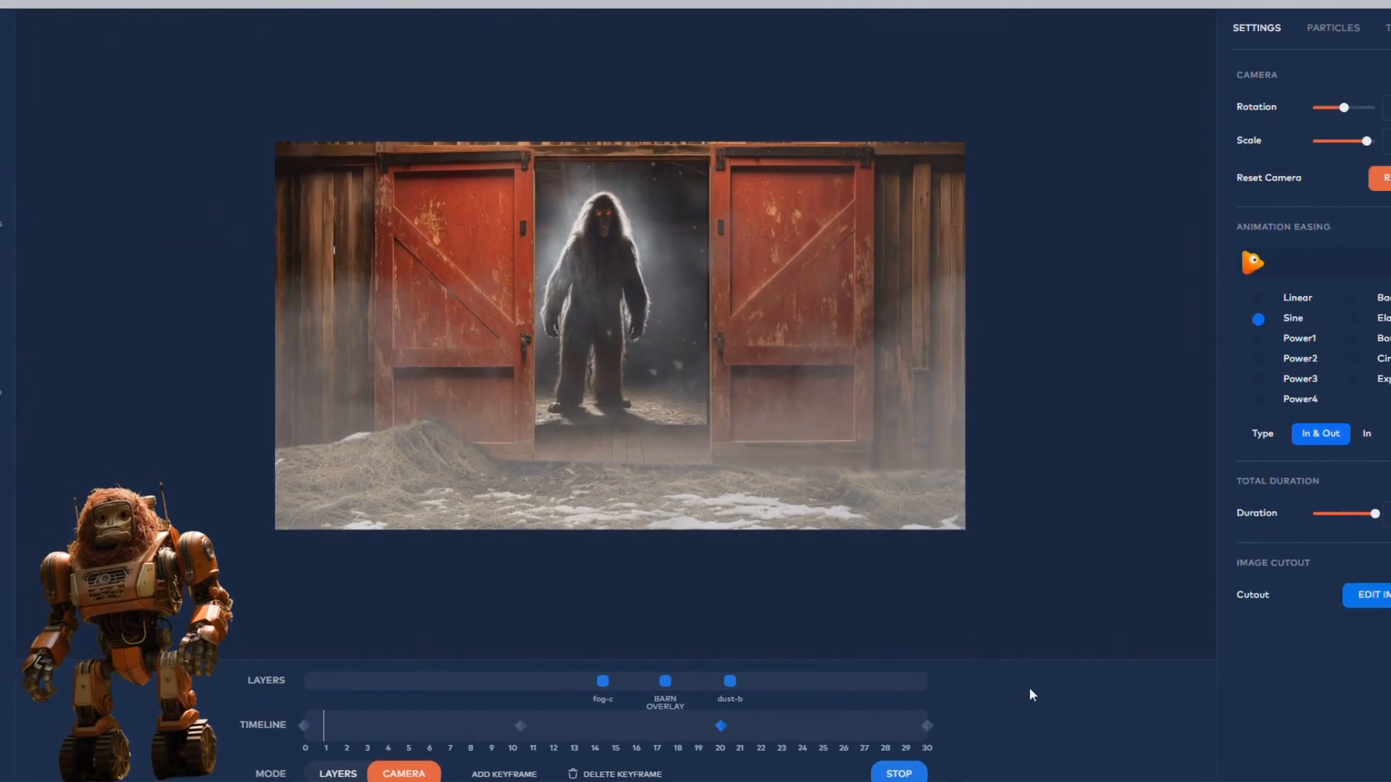